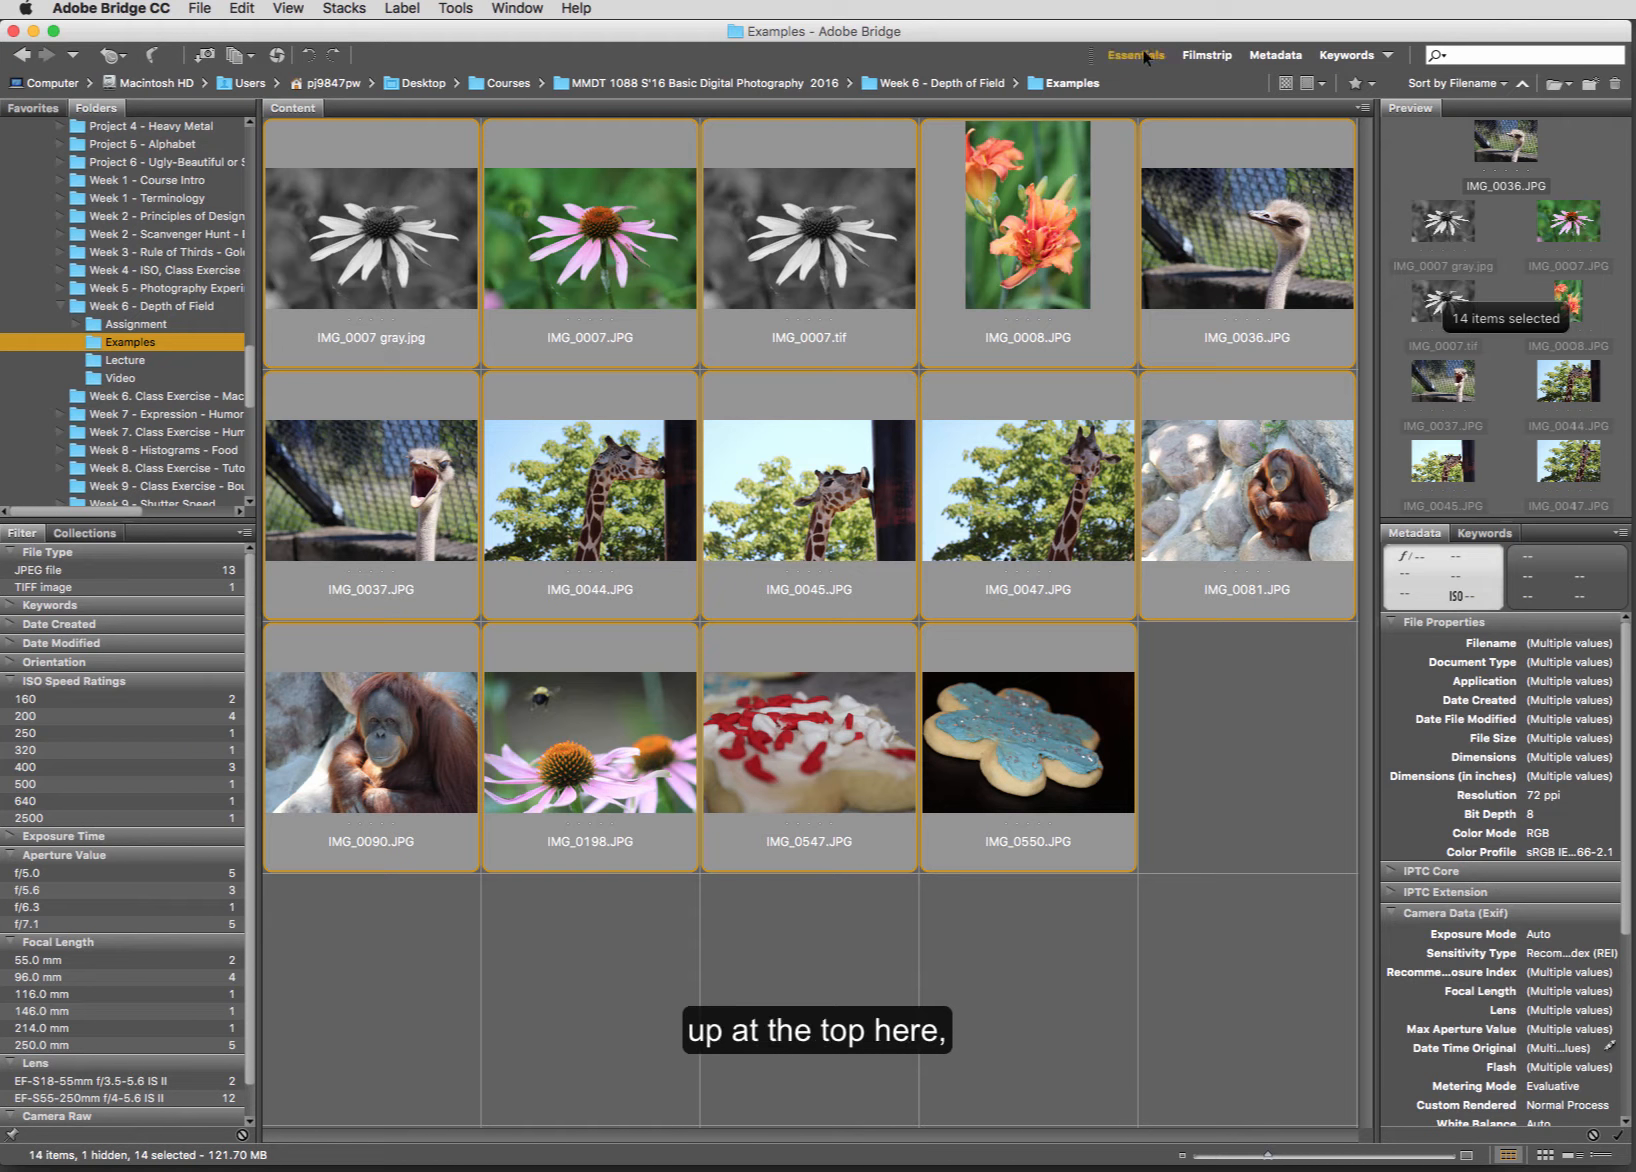
Review the Filmstrip, Metadata and Keywords workspaces, checking IMG_0007.JPG's metadata, and return to the Essentials workspace.
{"action": "left_click", "coordinate": [1207, 54]}
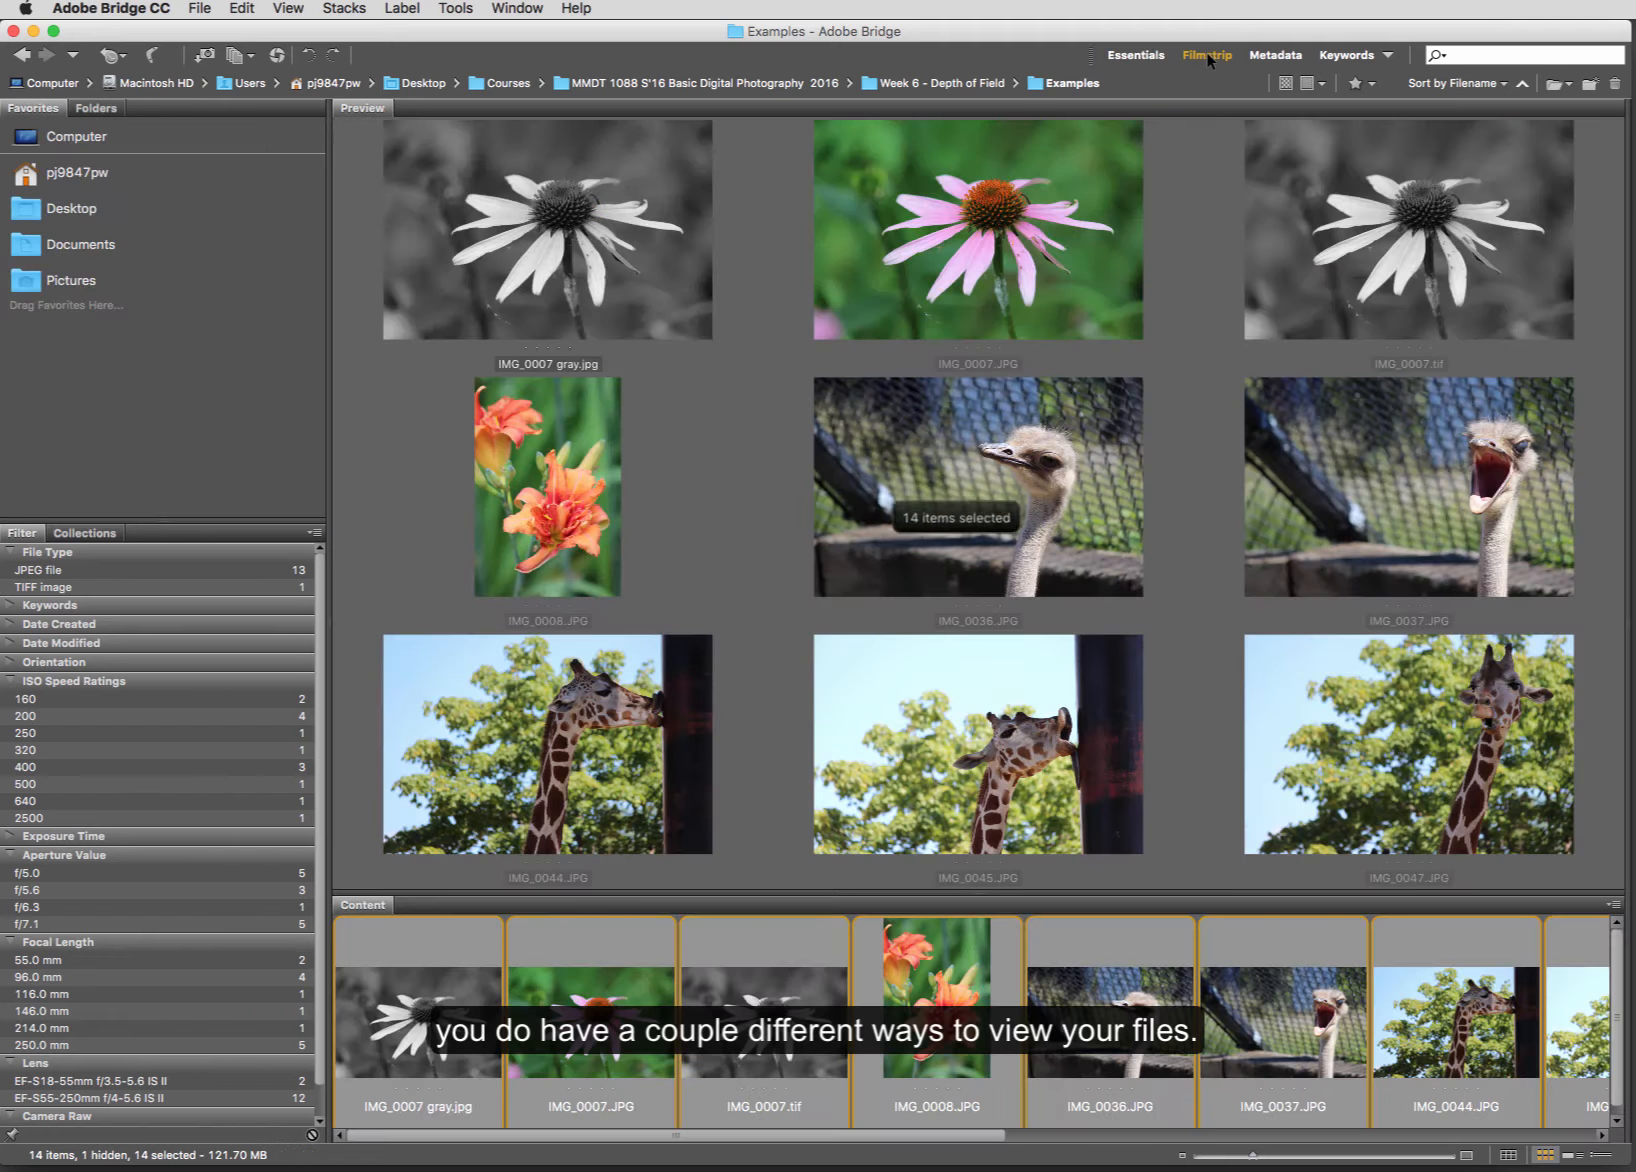
{"action": "left_click", "coordinate": [1262, 52]}
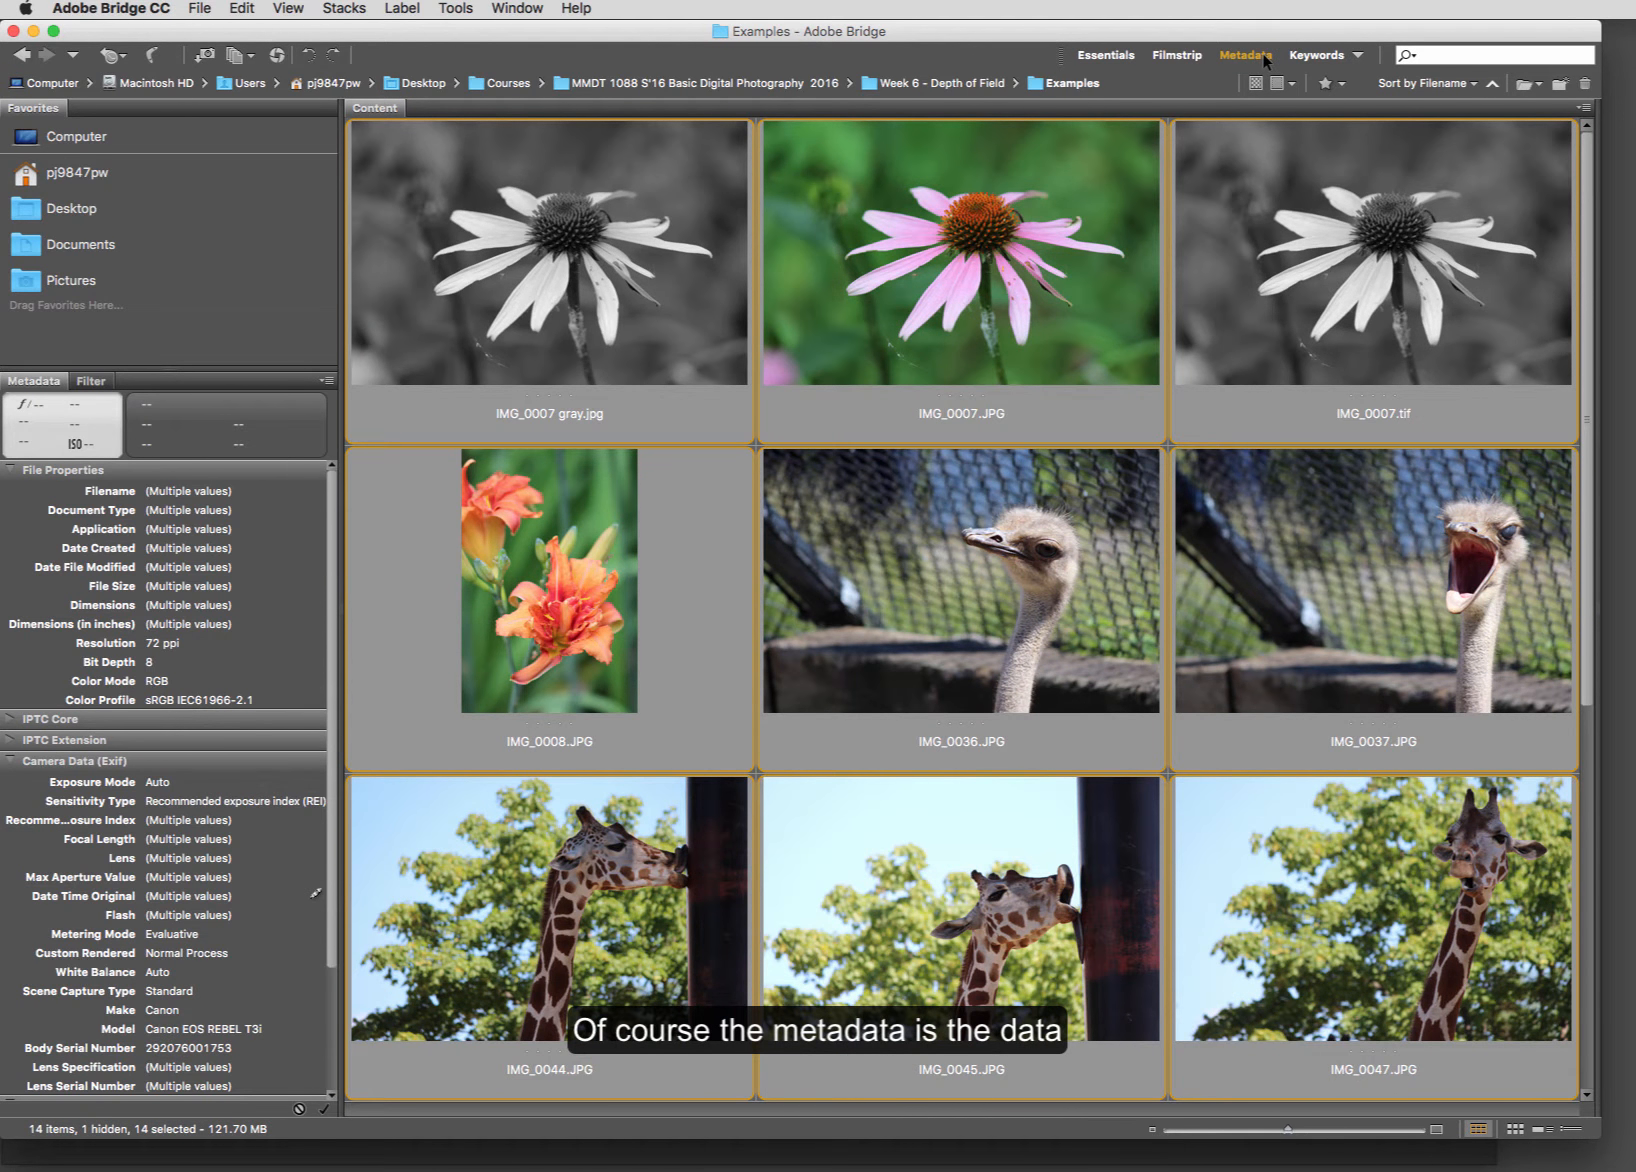
{"action": "left_click", "coordinate": [881, 326]}
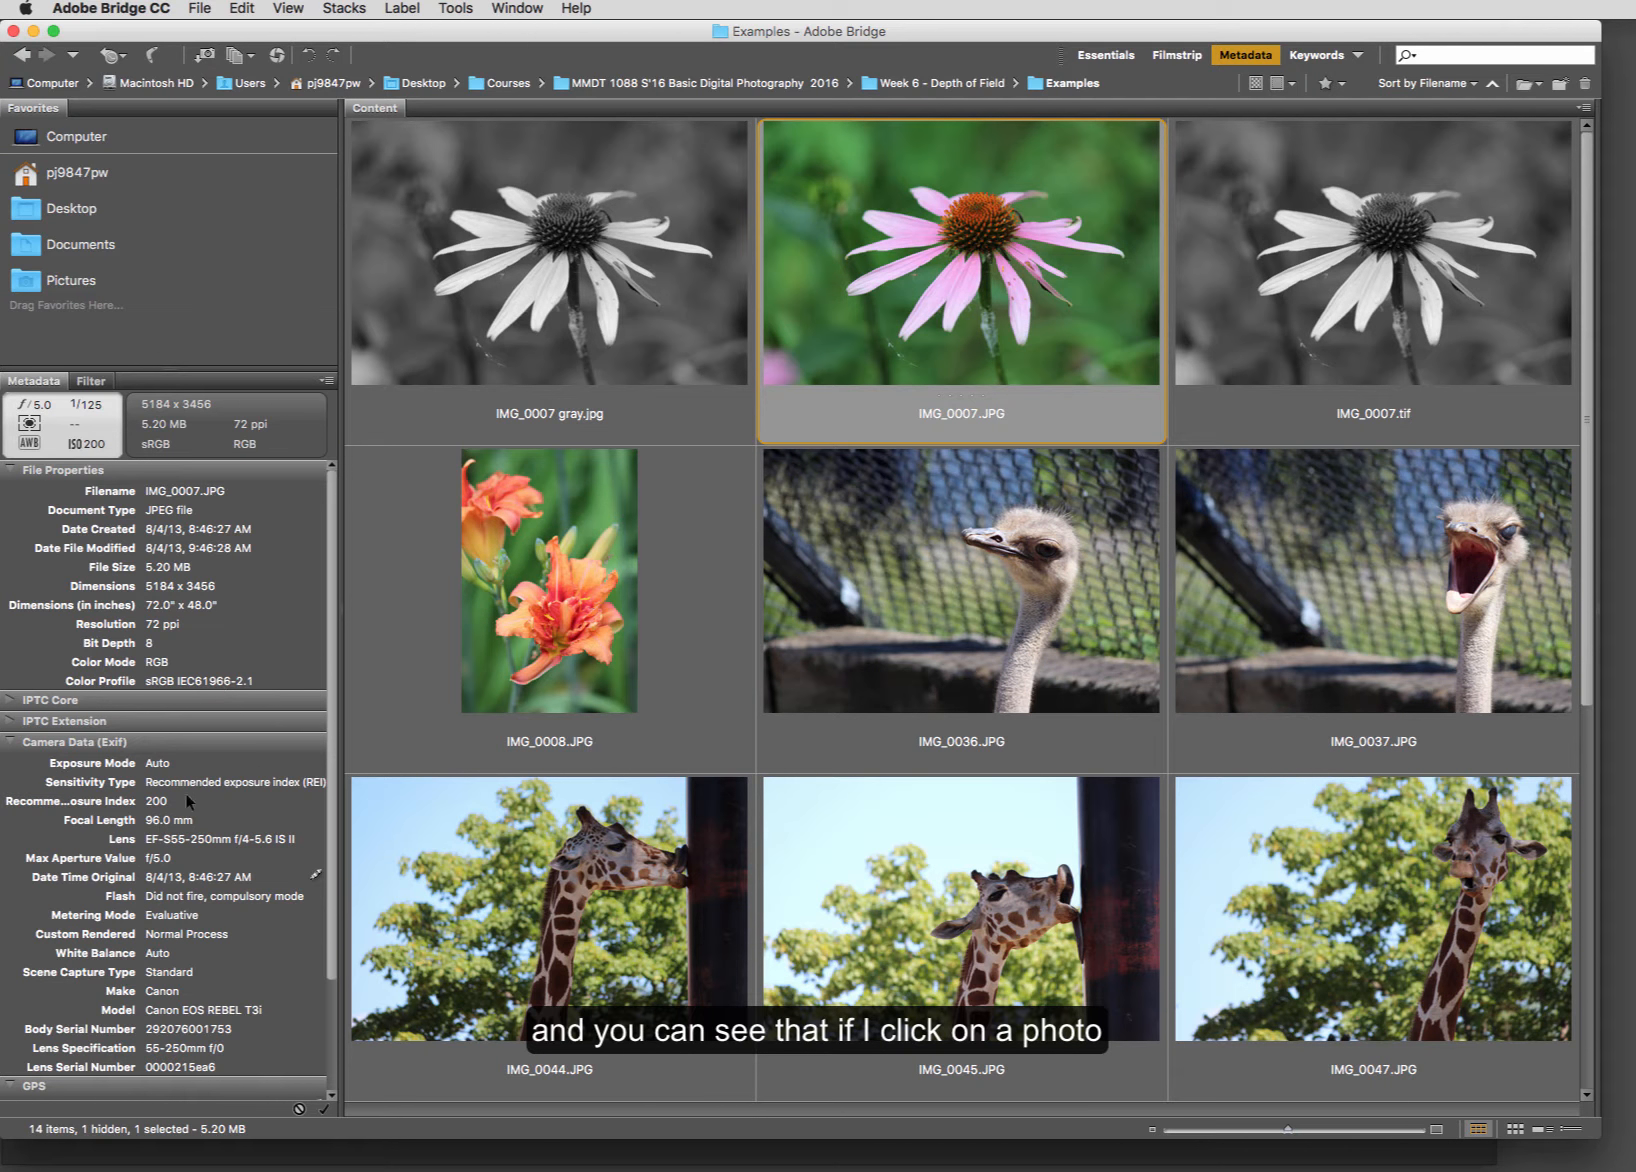
{"action": "left_click", "coordinate": [1304, 53]}
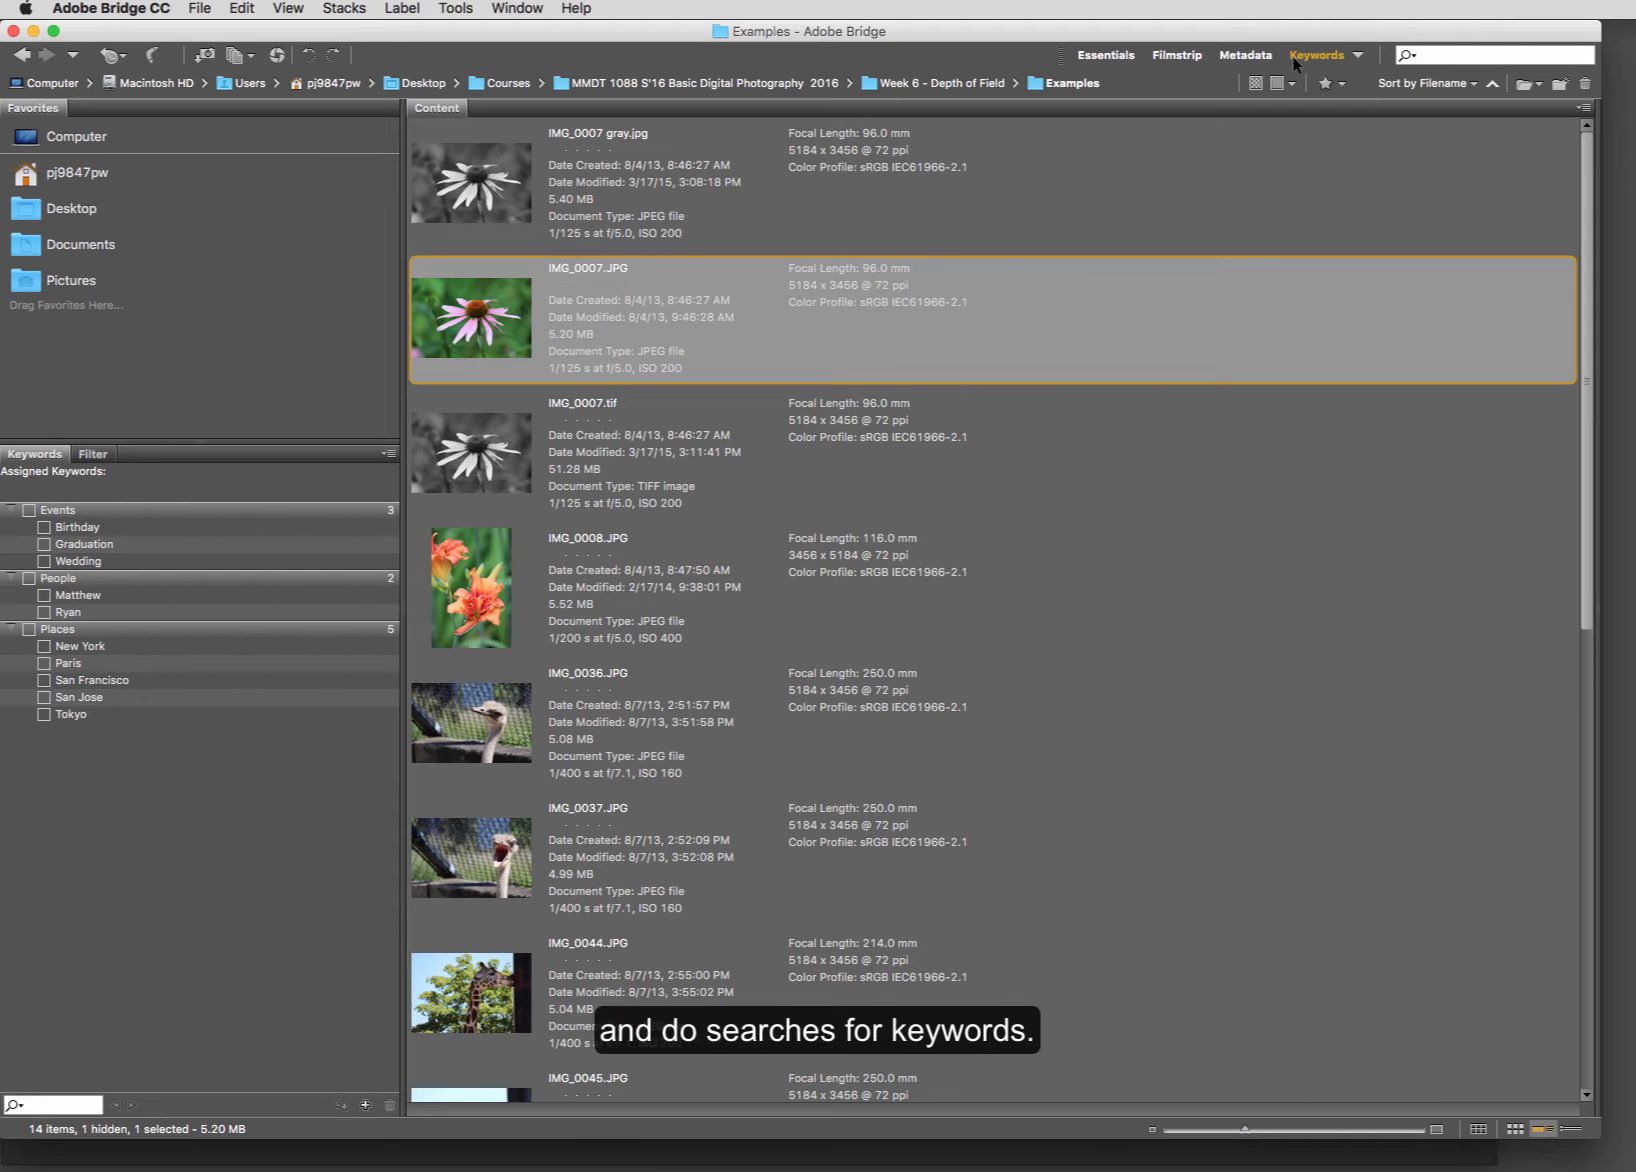
{"action": "left_click", "coordinate": [1122, 58]}
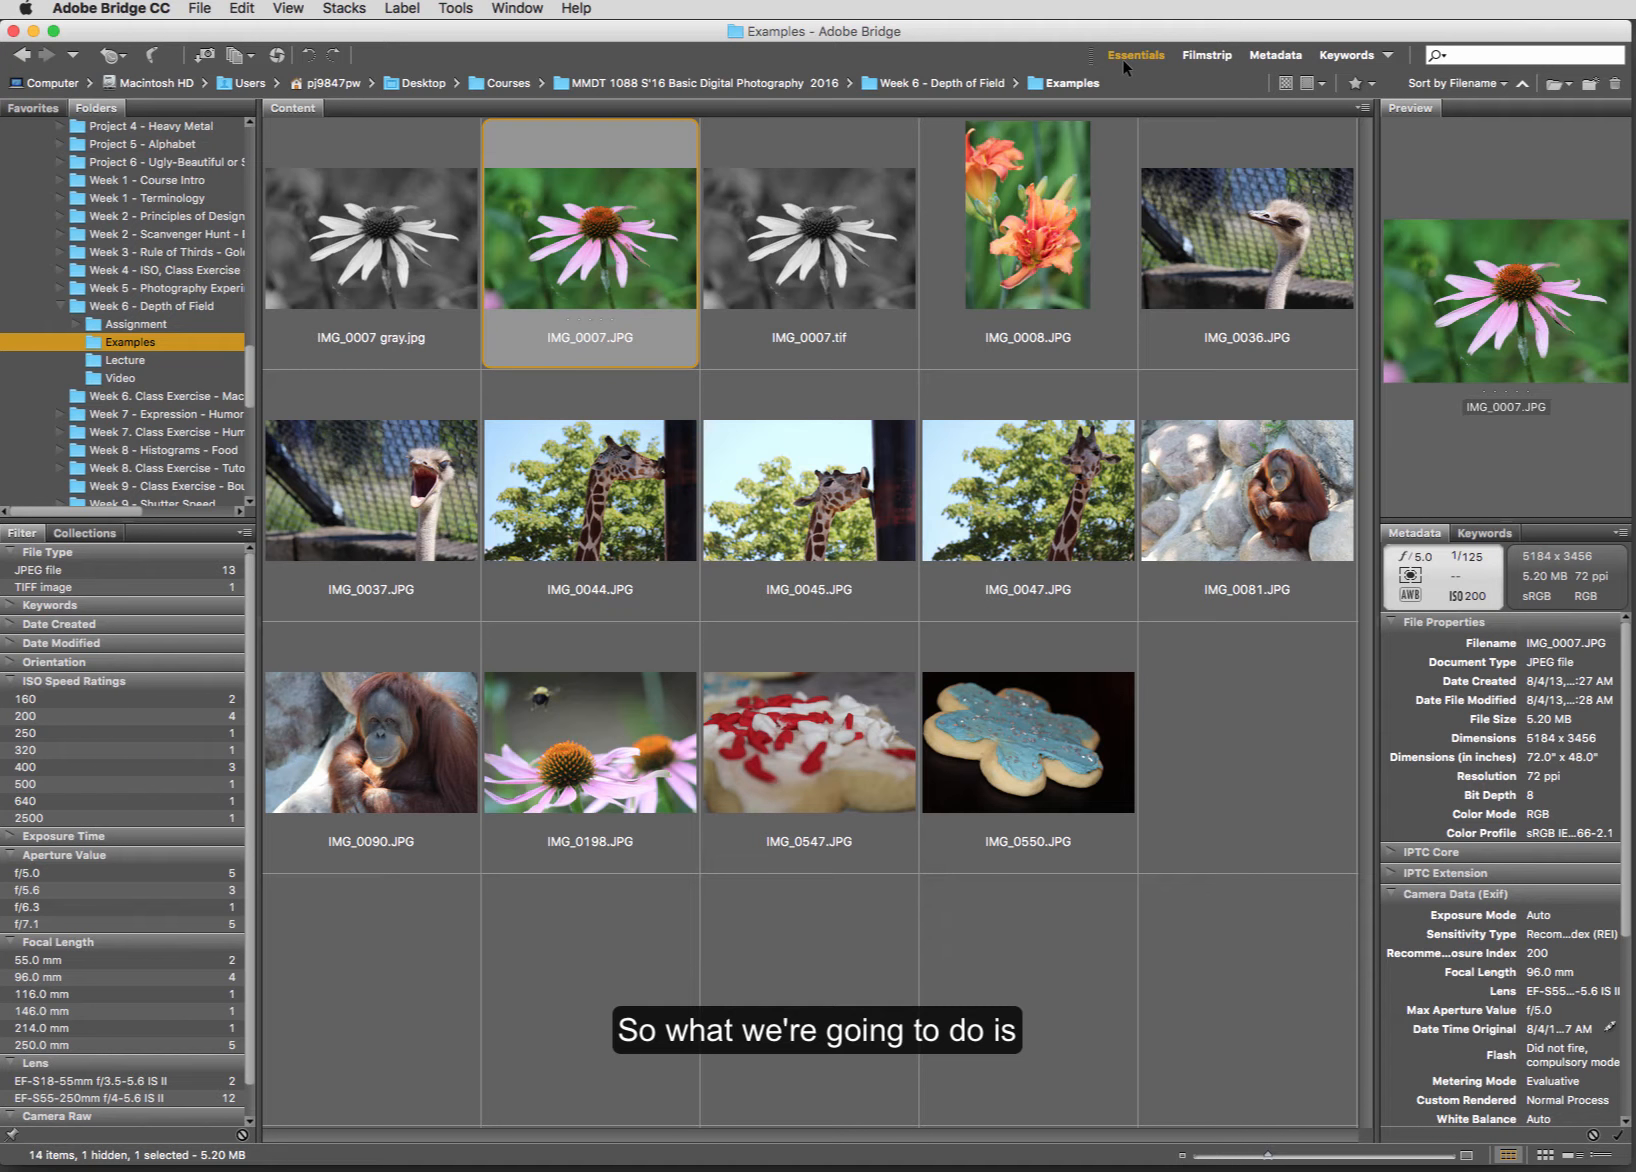
{"action": "left_click", "coordinate": [1122, 58]}
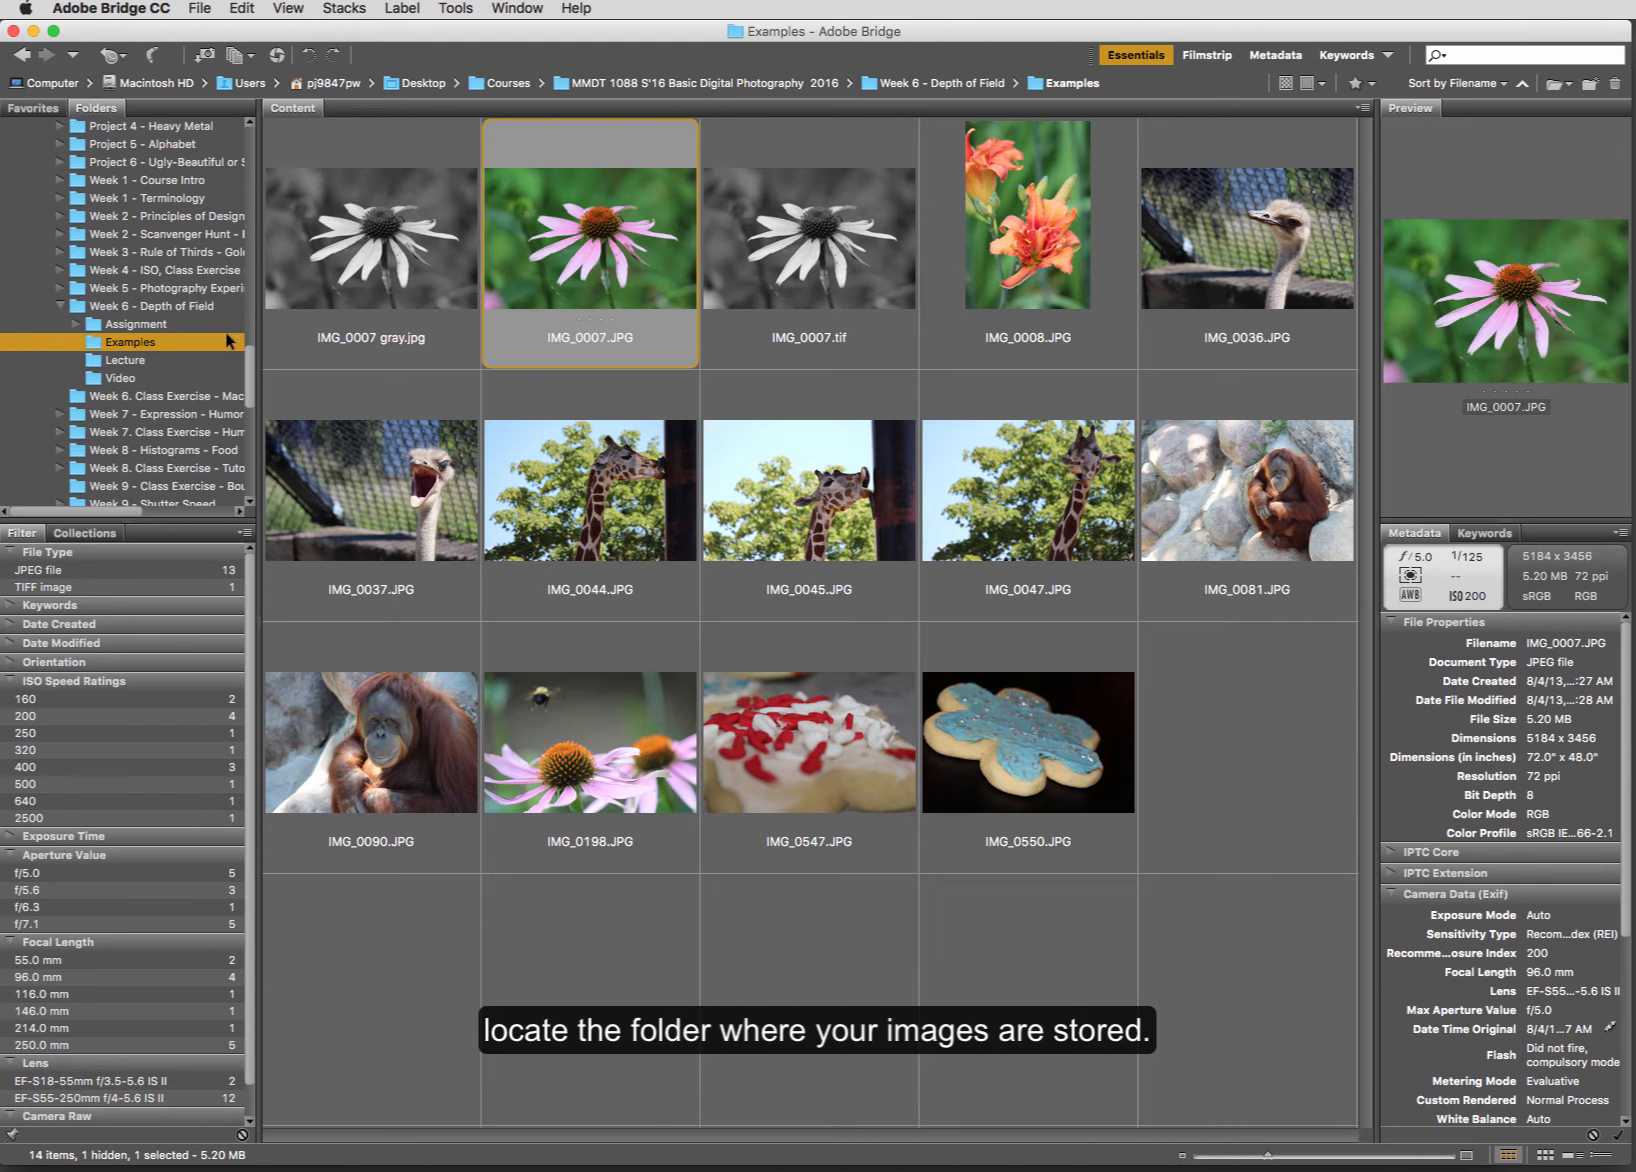
{"action": "left_click", "coordinate": [921, 1003]}
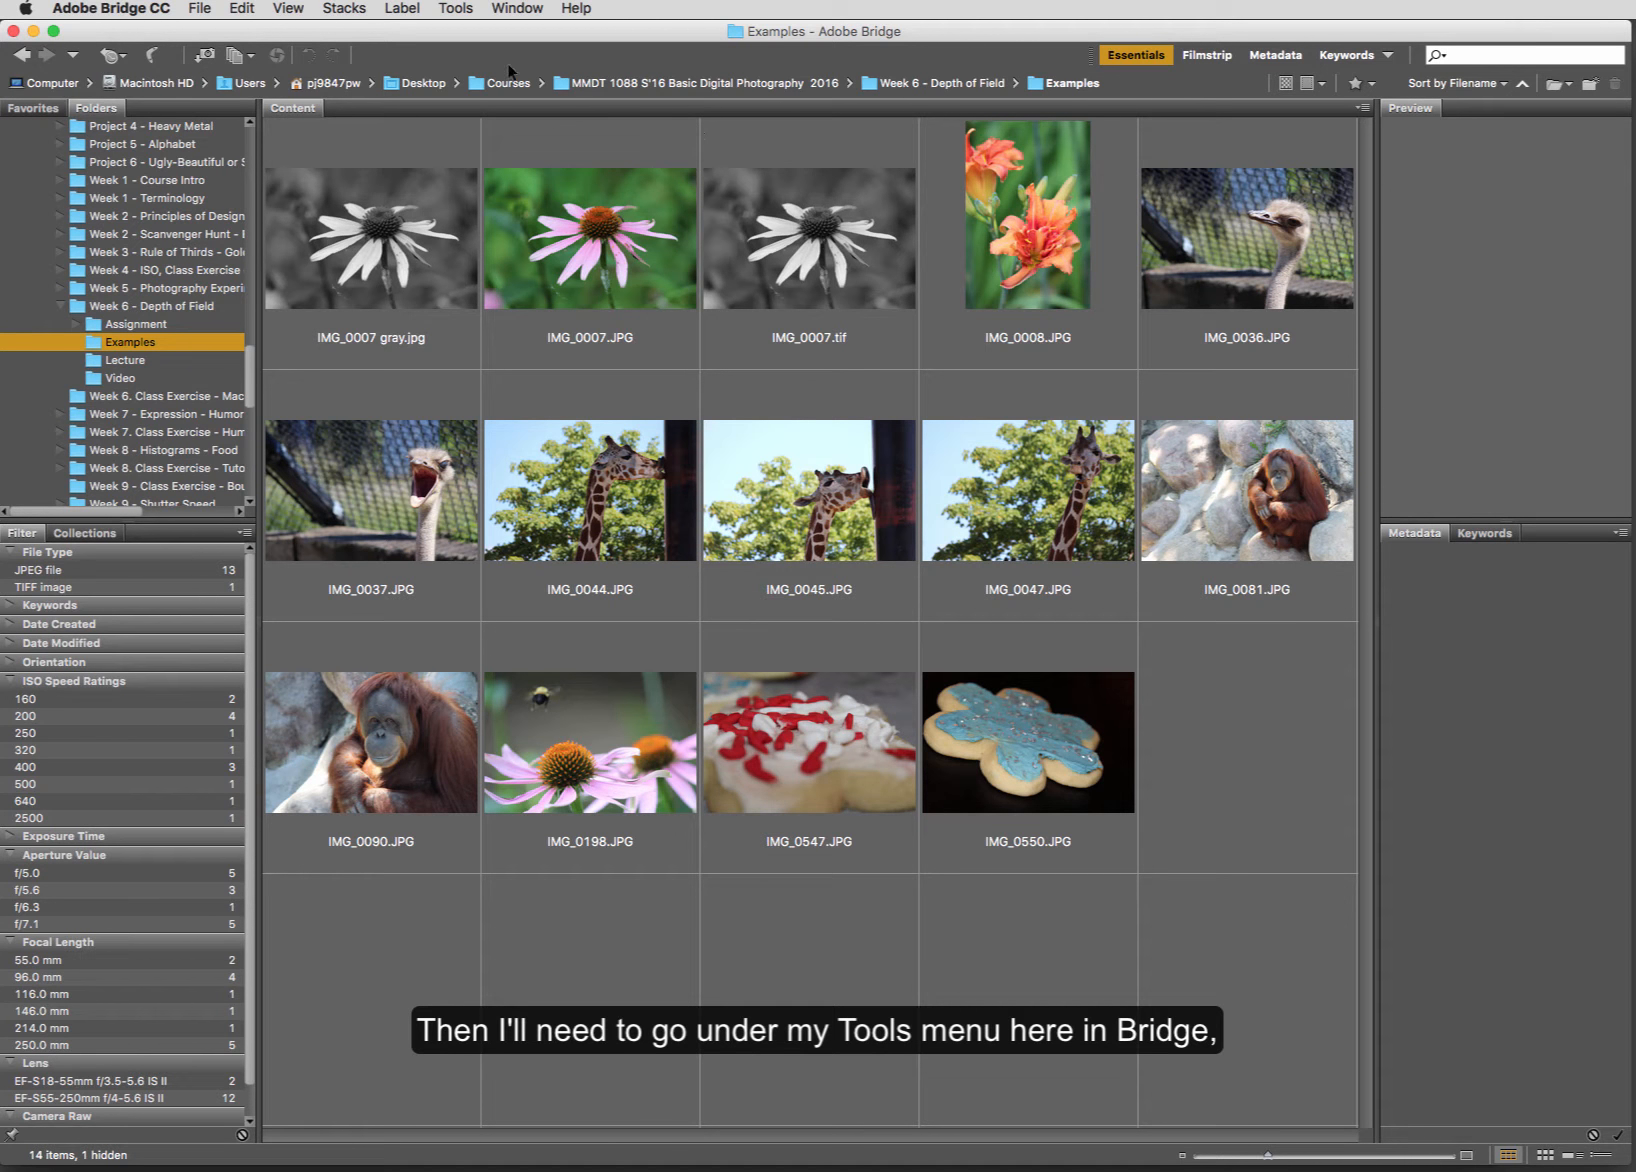
{"action": "left_click", "coordinate": [455, 10]}
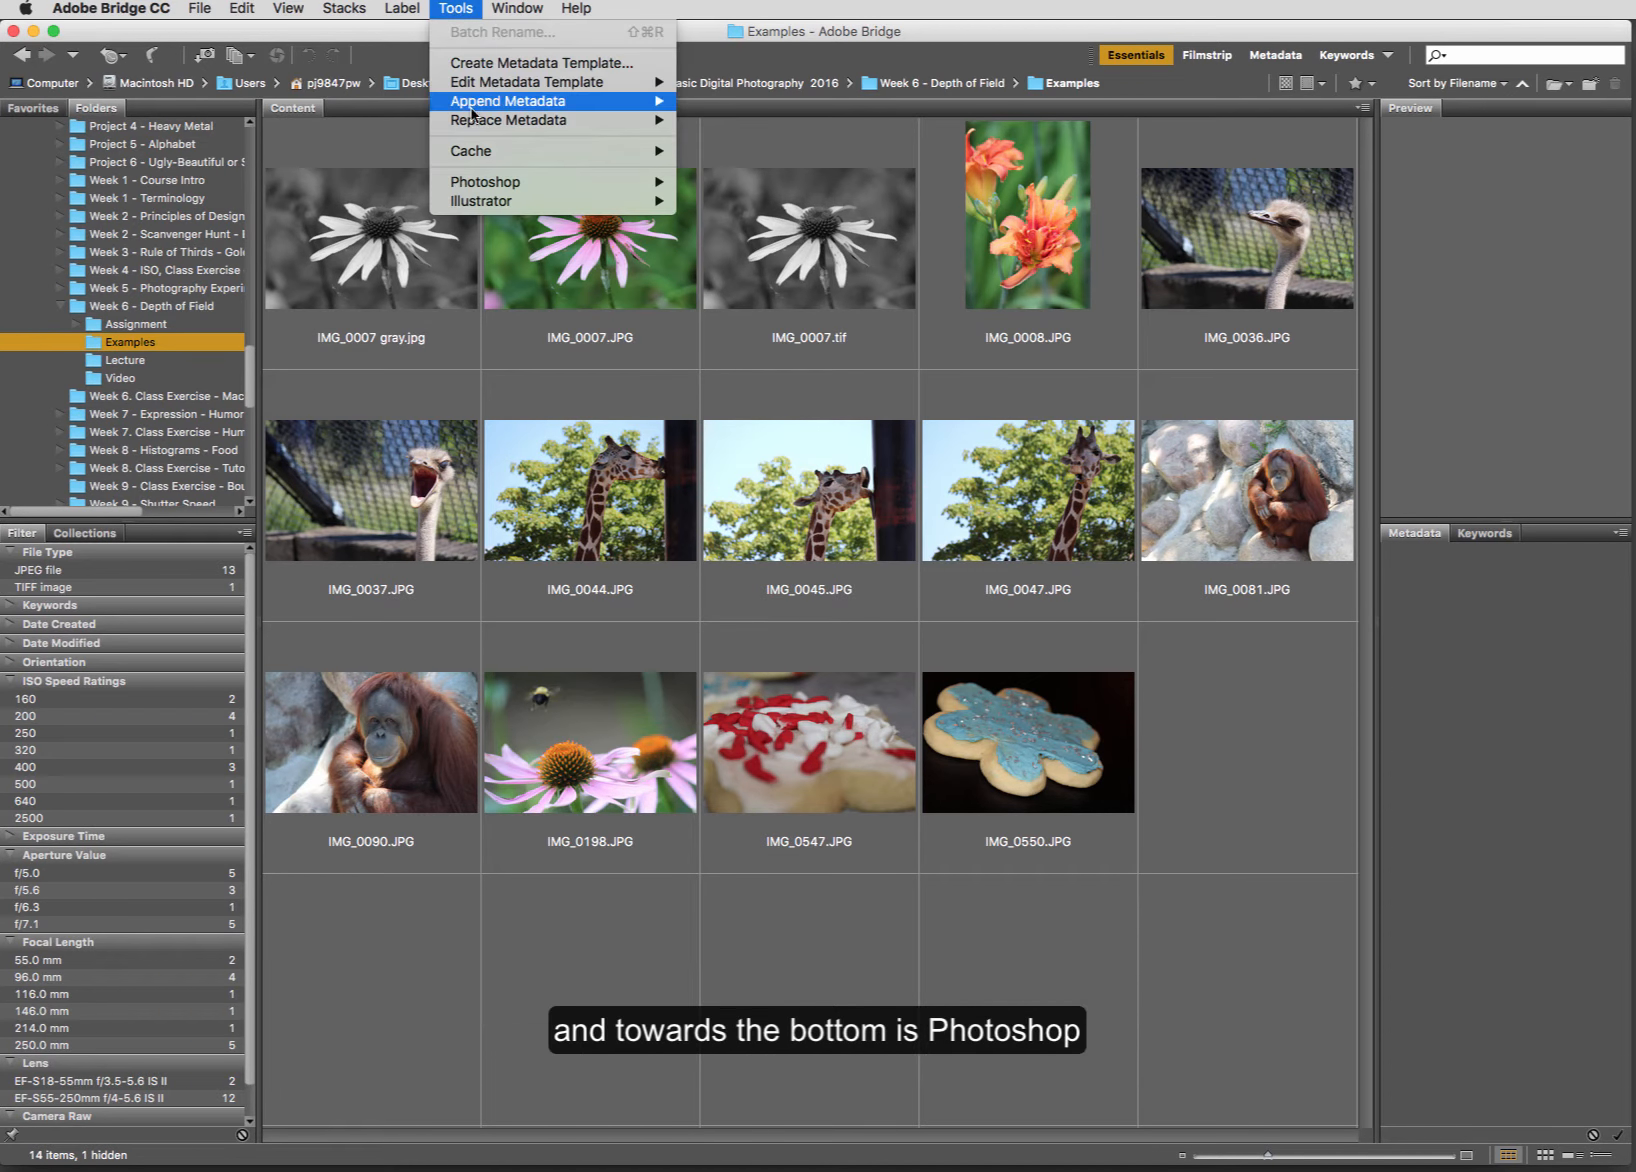
{"action": "mouse_move", "coordinate": [509, 185]}
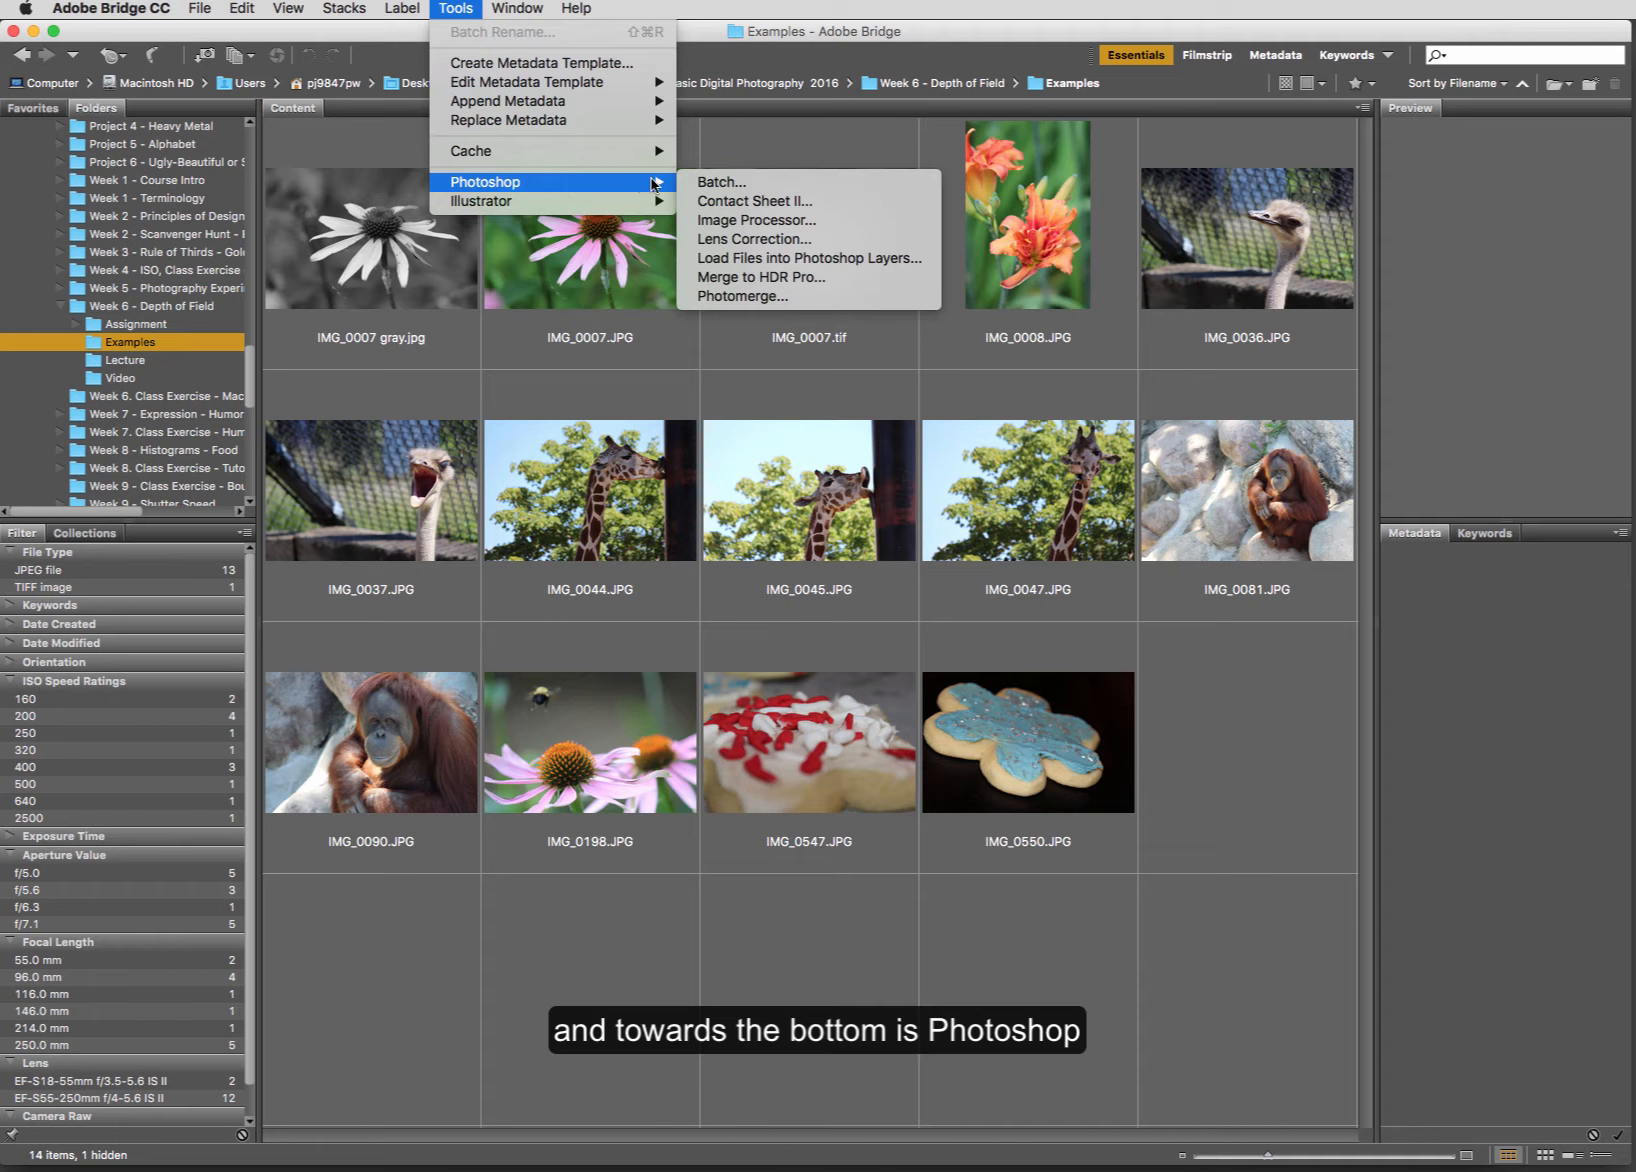
{"action": "left_click", "coordinate": [881, 204]}
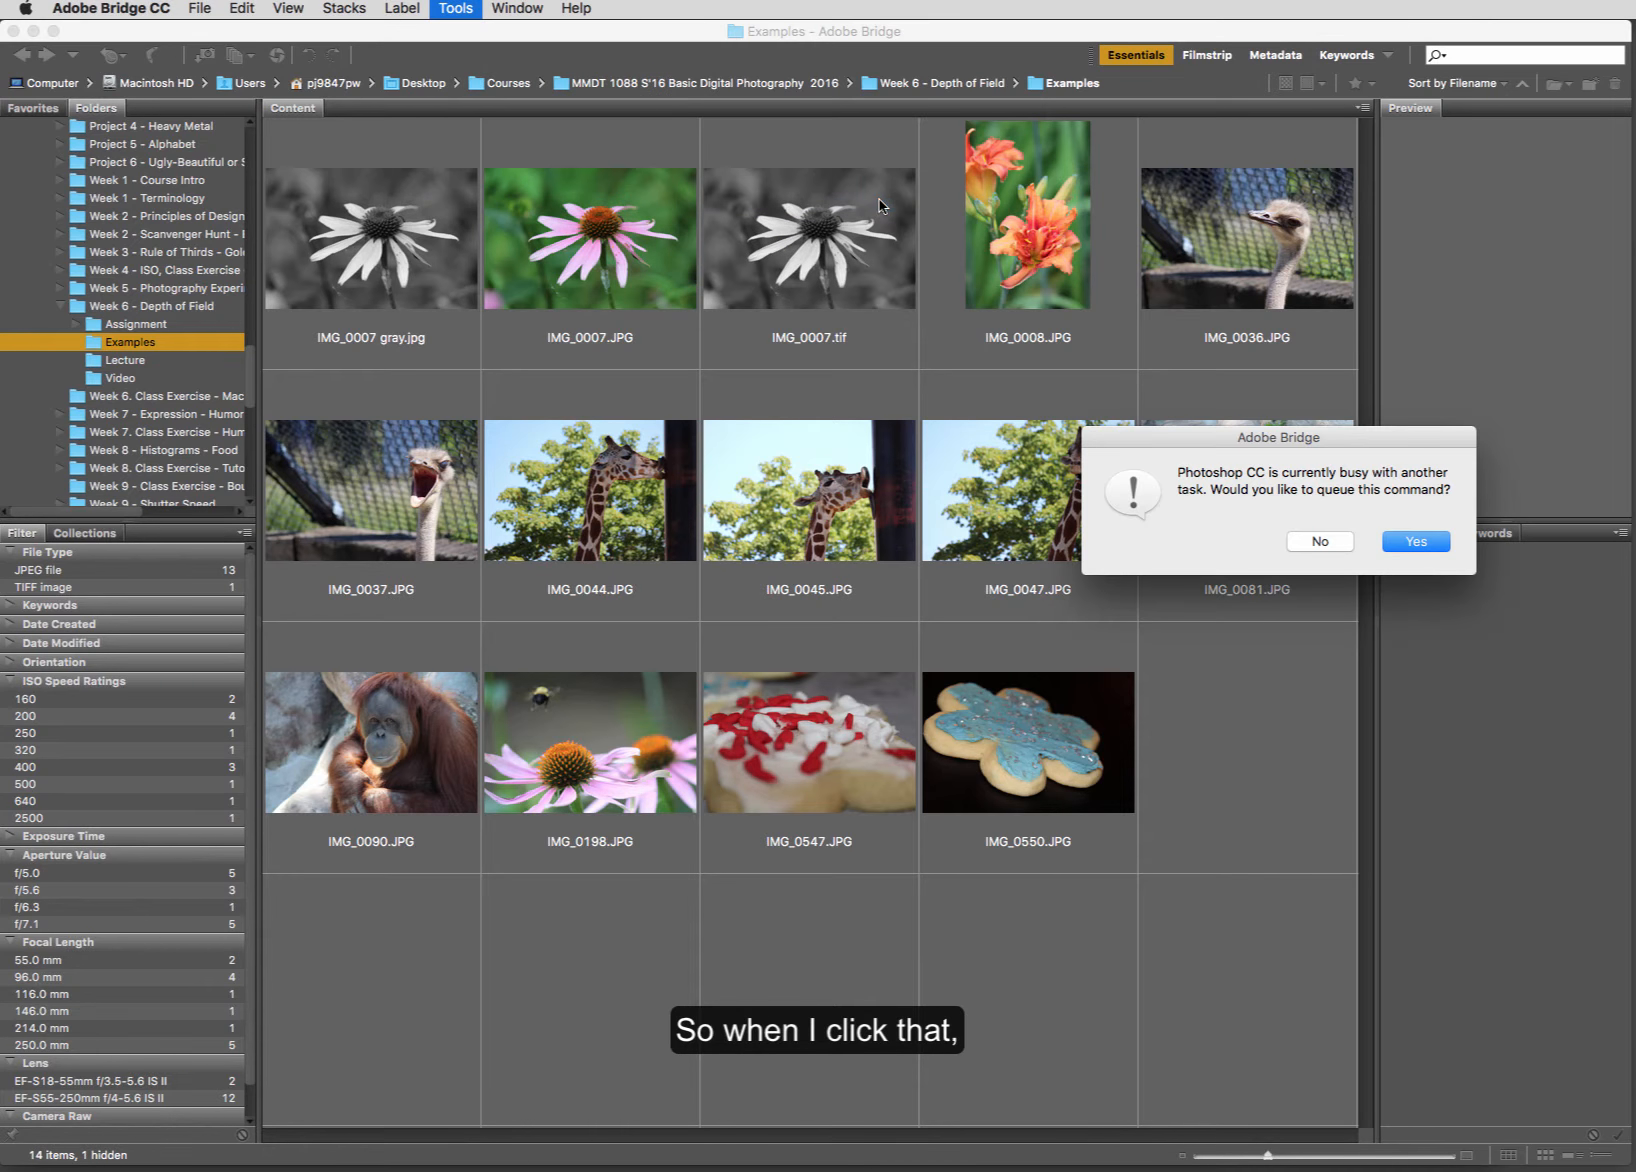
{"action": "left_click_drag", "start_coordinate": [1112, 432], "coordinate": [622, 368]}
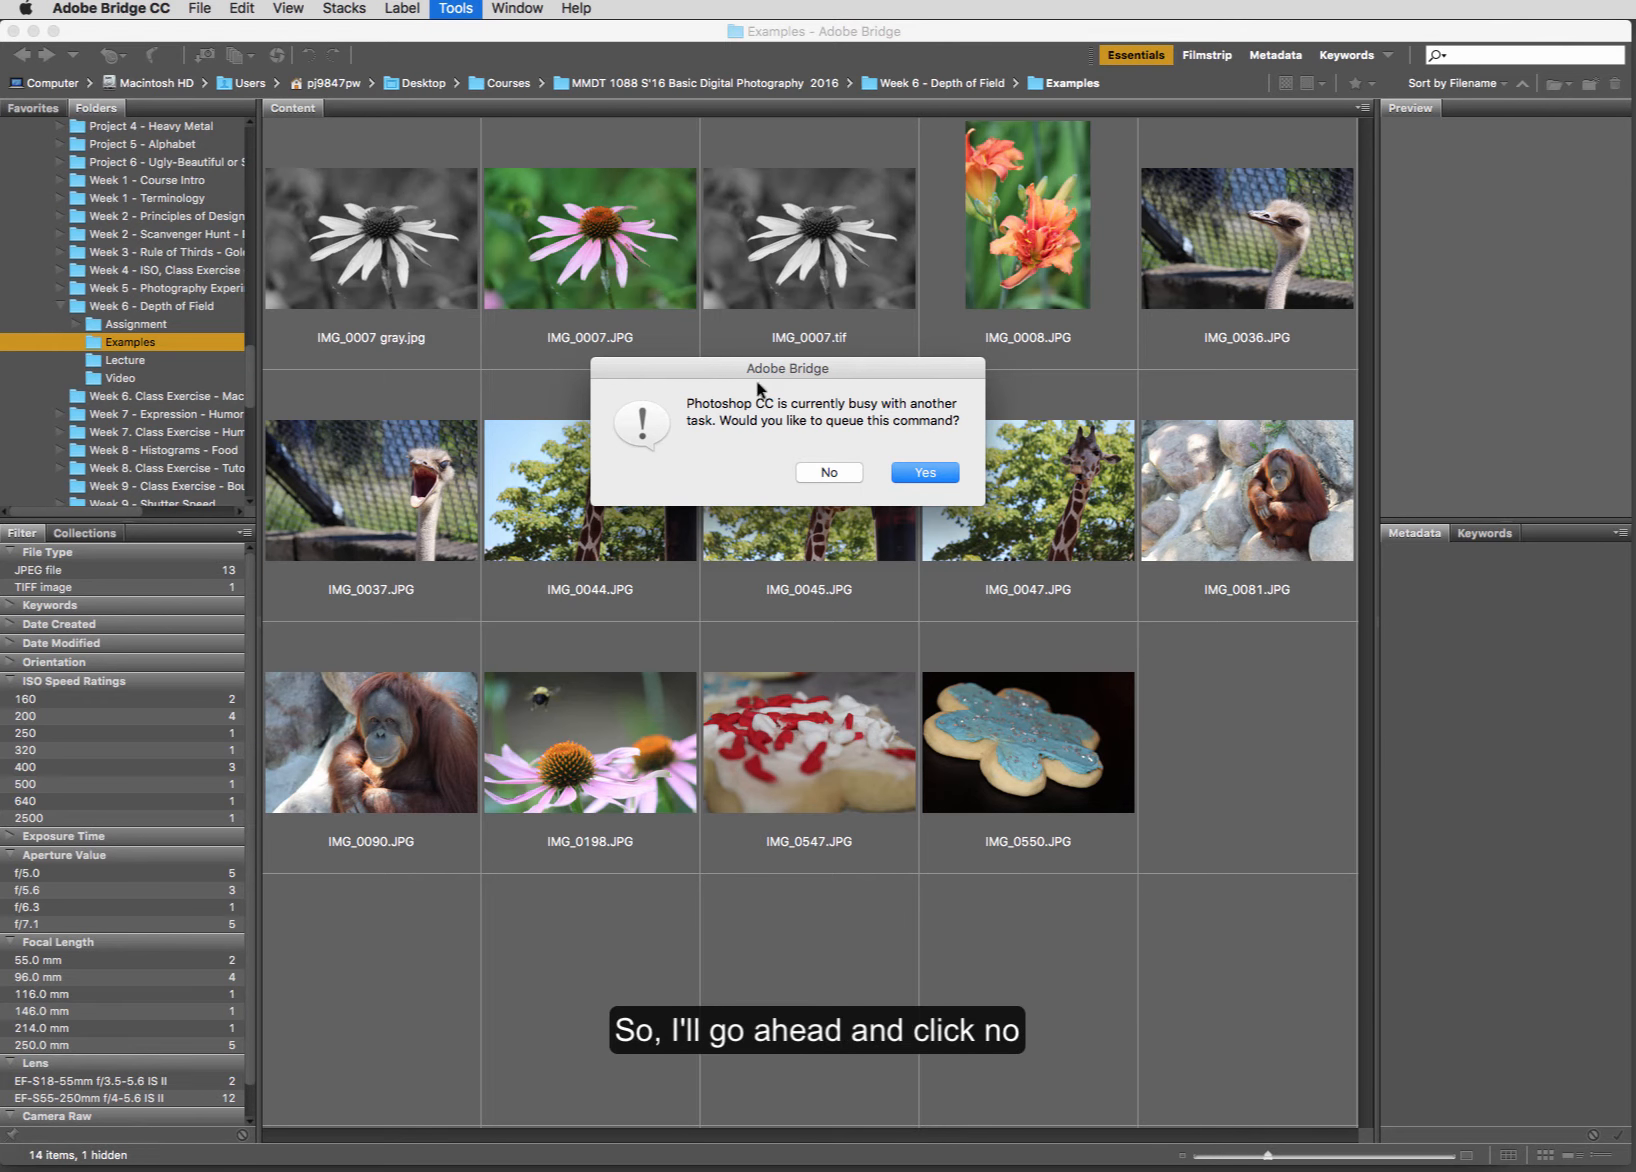
{"action": "left_click", "coordinate": [808, 474]}
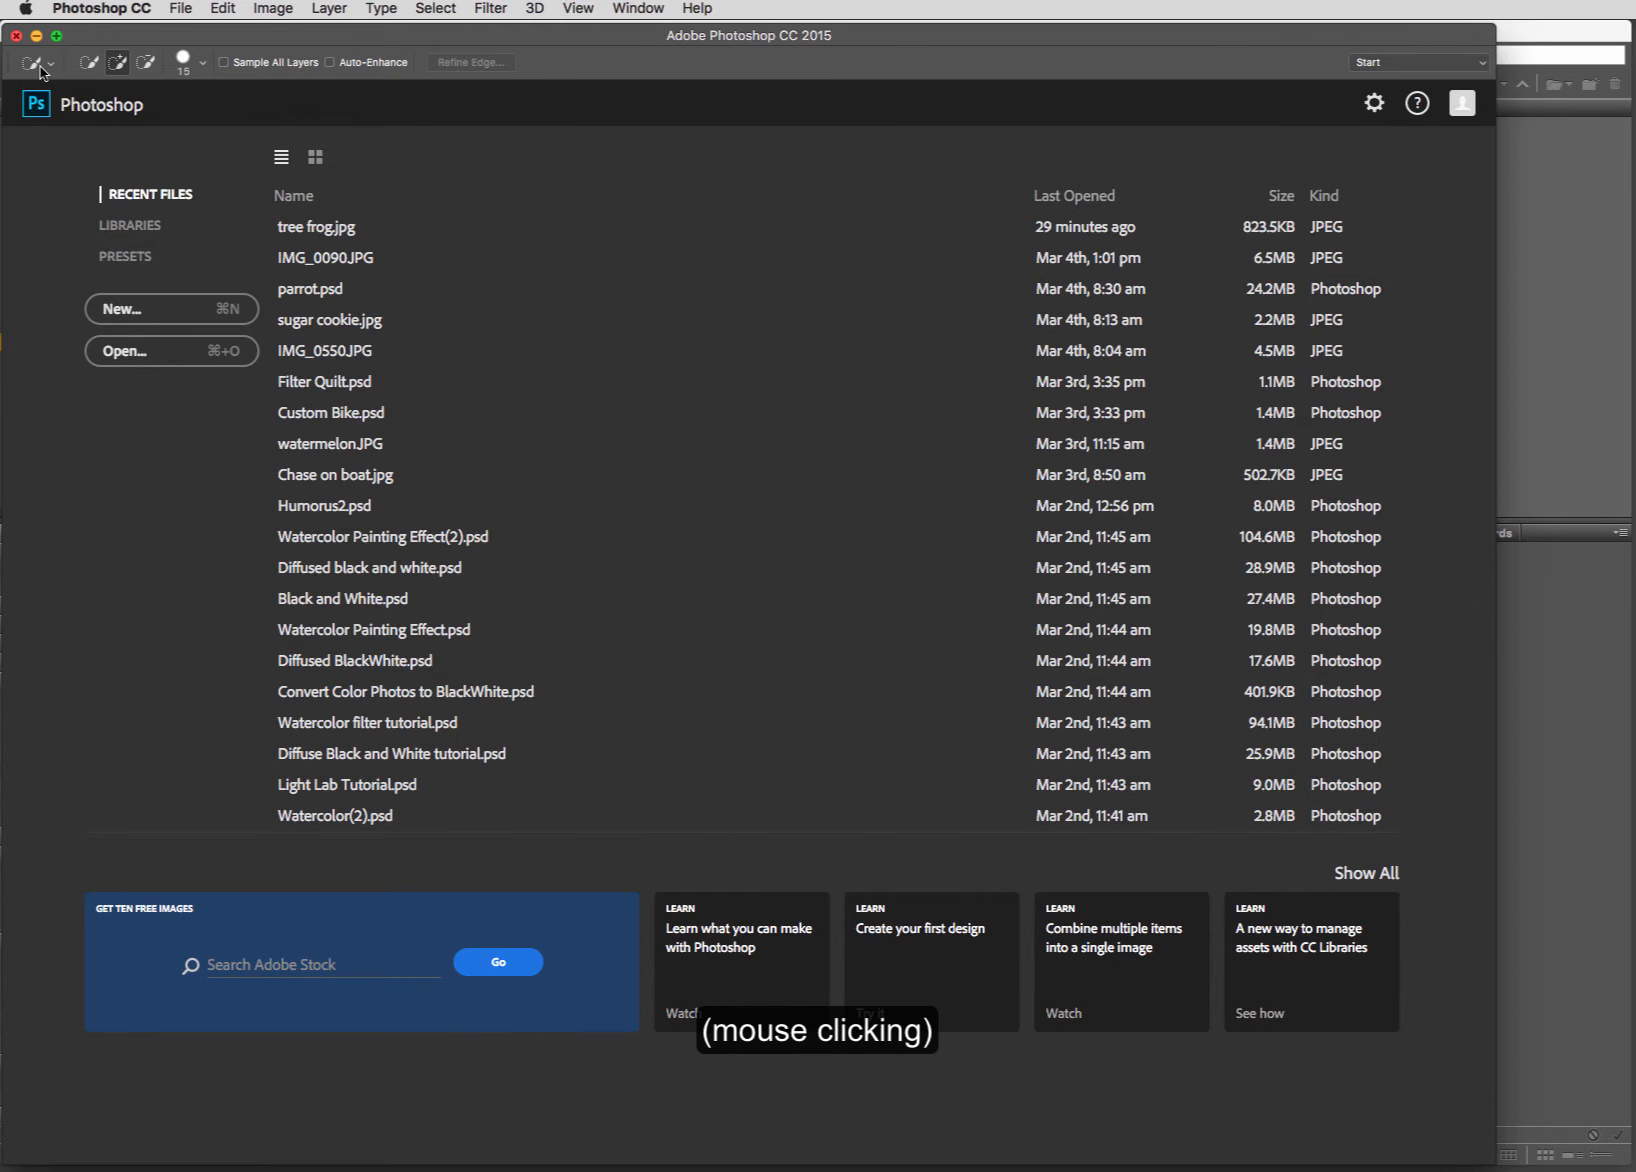
Close the Photoshop start window, return to Adobe Bridge and open Contact Sheet II for the Examples folder's images.
{"action": "left_click", "coordinate": [16, 36]}
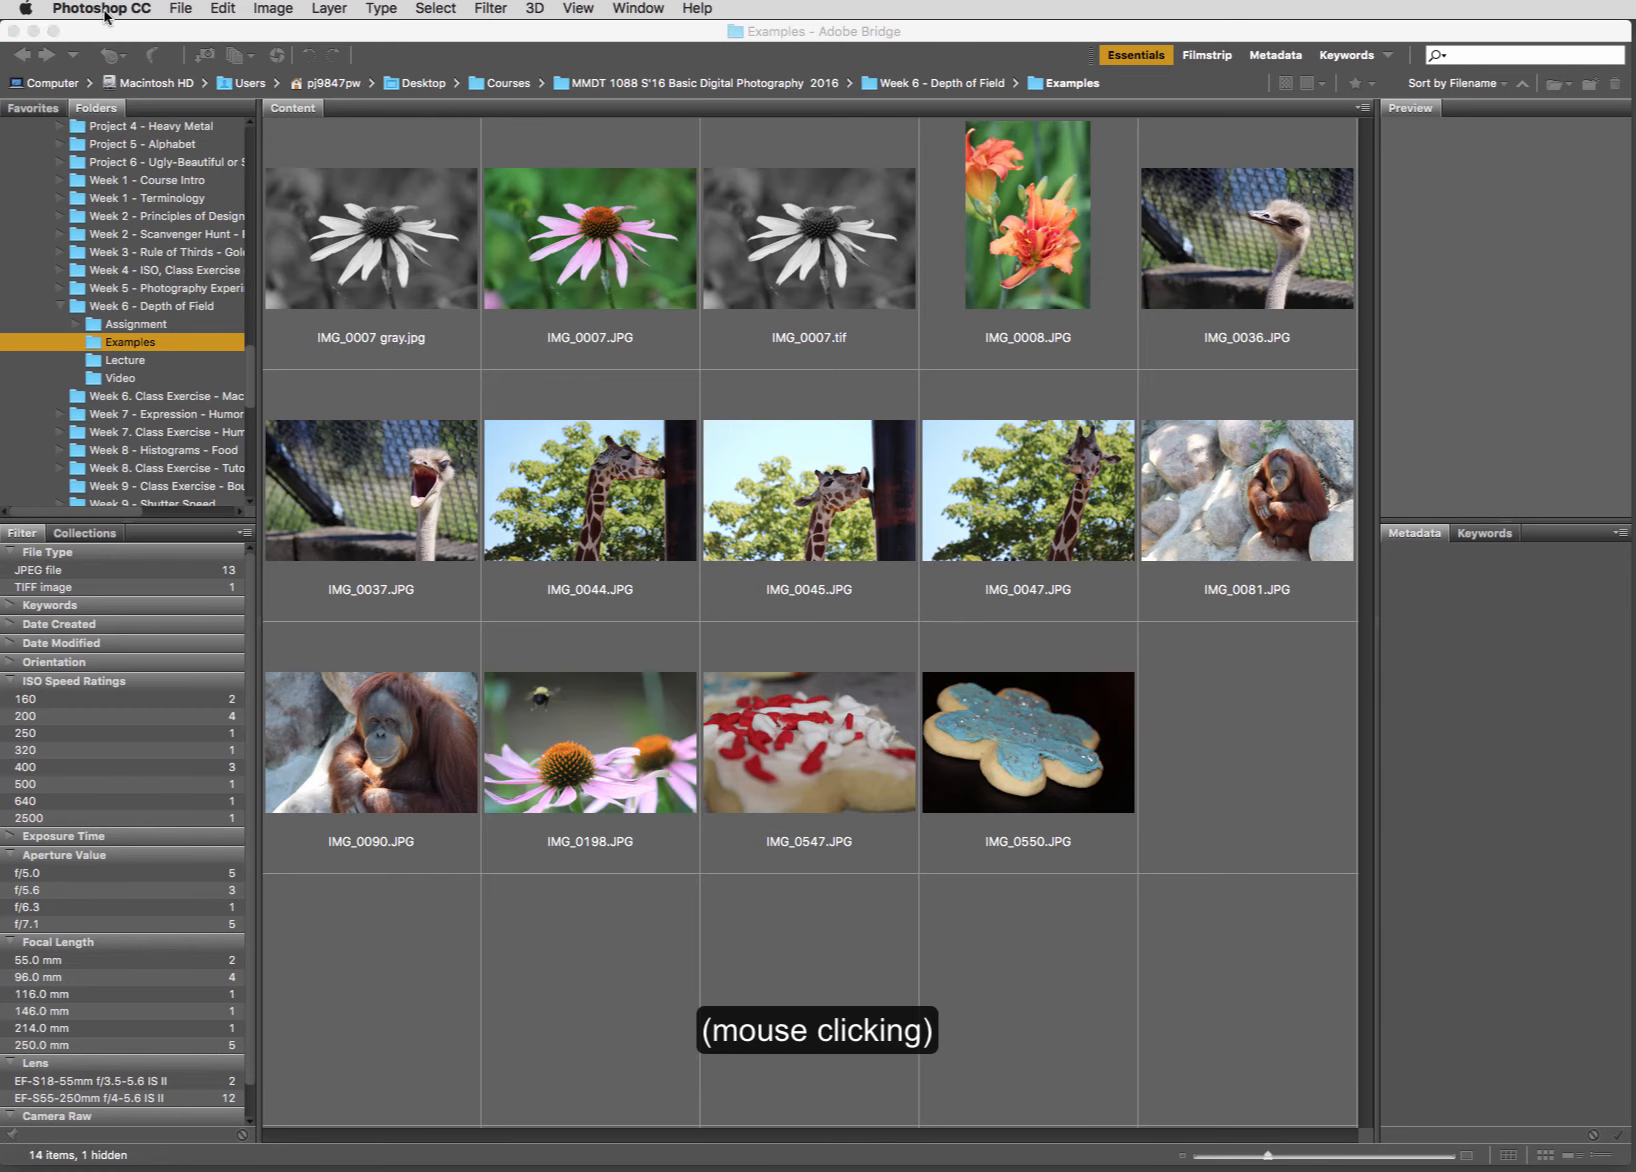
{"action": "left_click", "coordinate": [141, 42]}
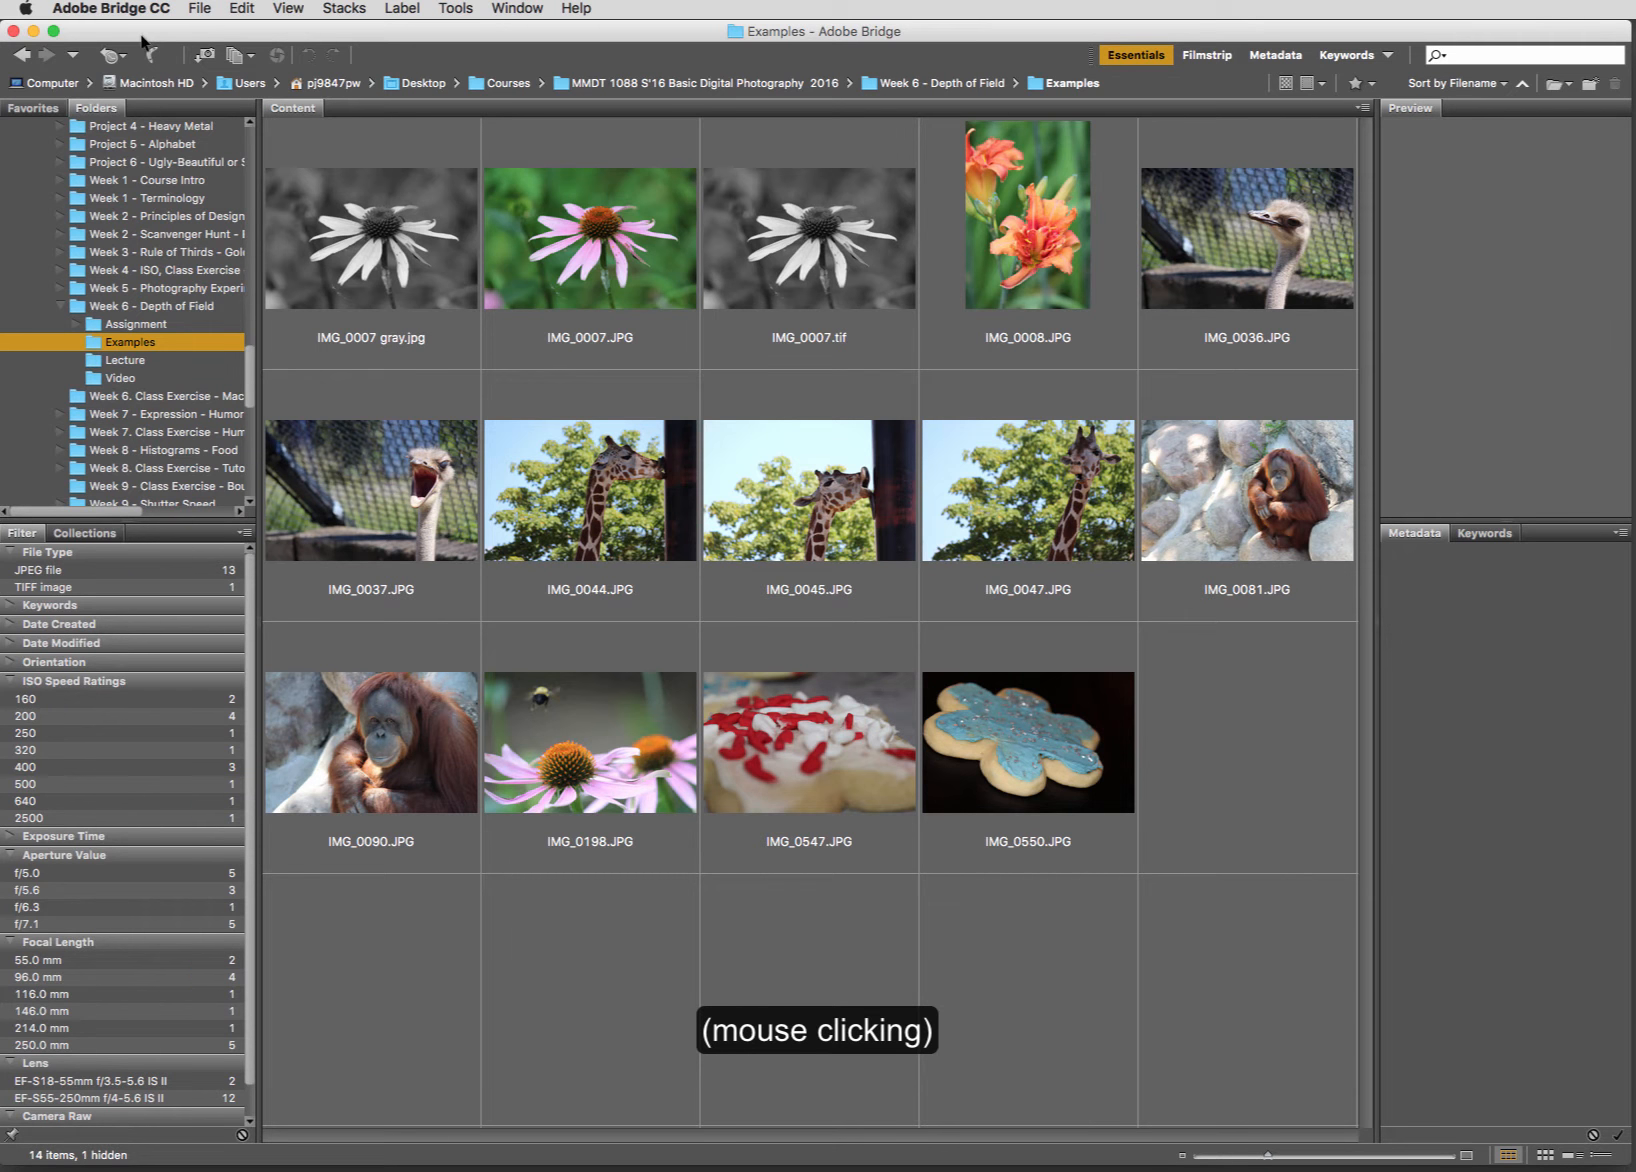
{"action": "left_click", "coordinate": [455, 10]}
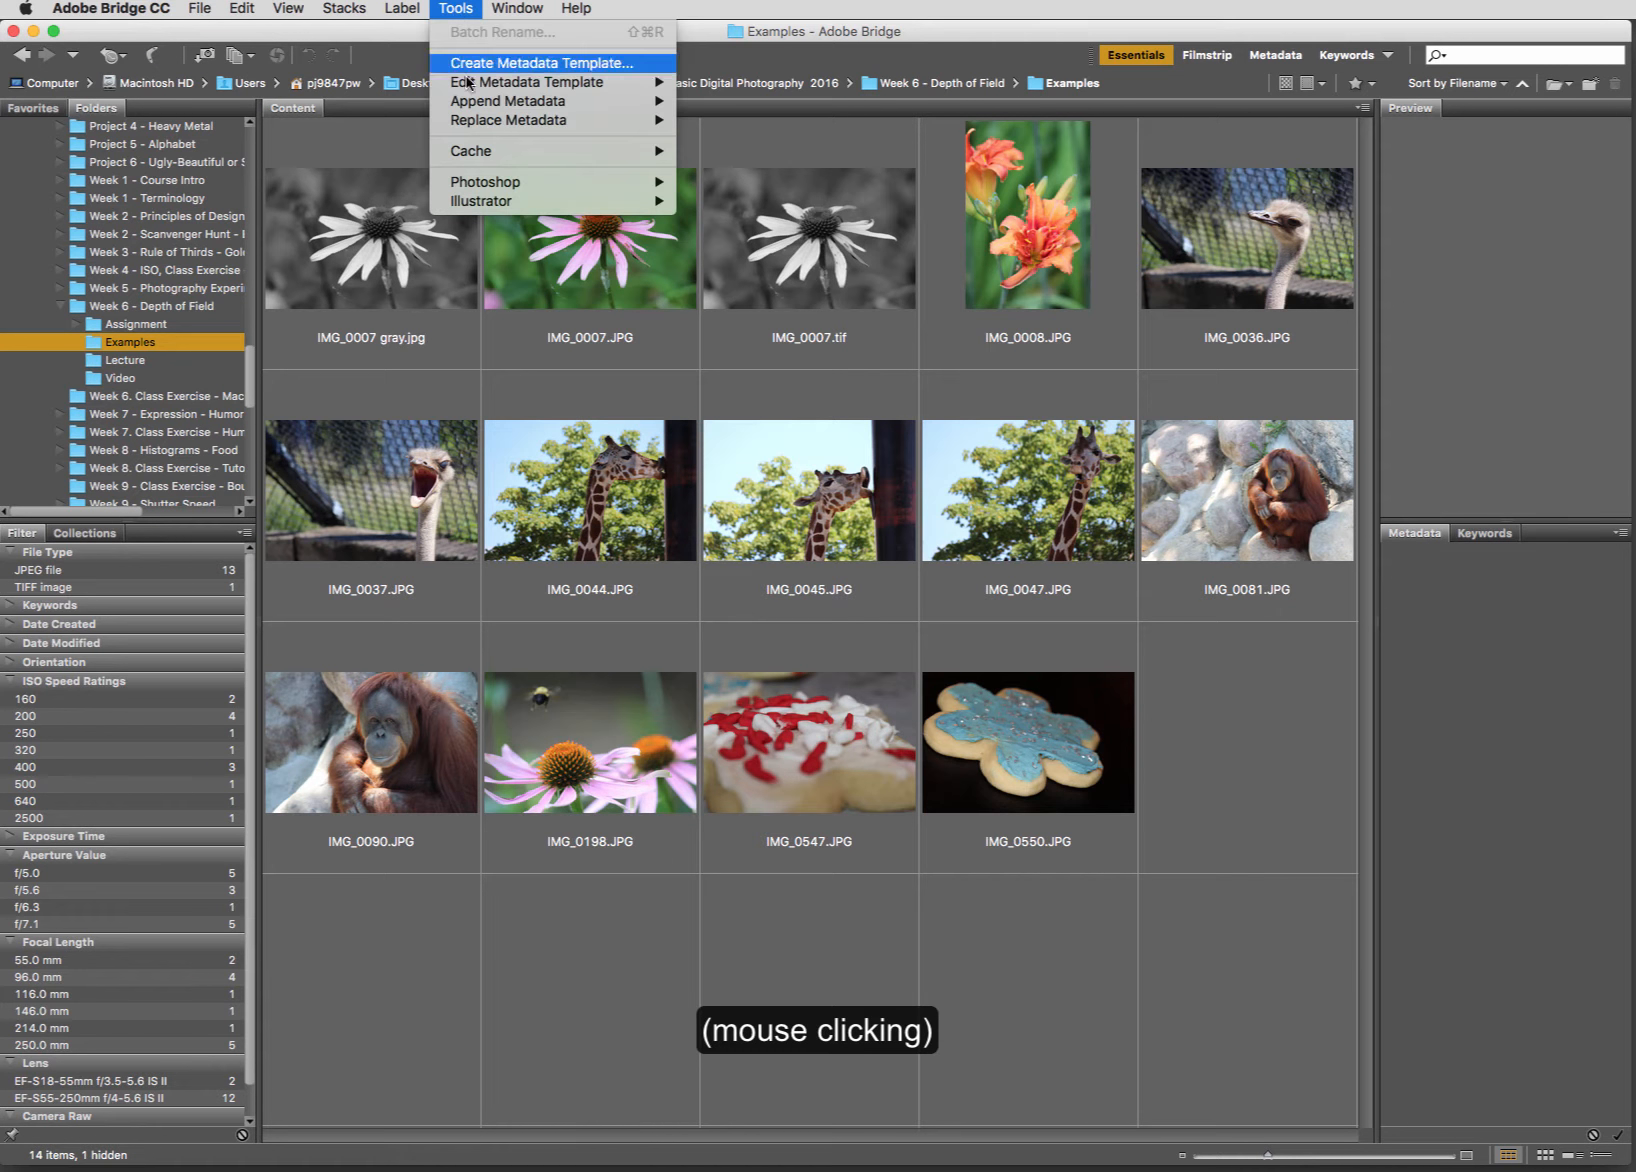
{"action": "left_click", "coordinate": [668, 178]}
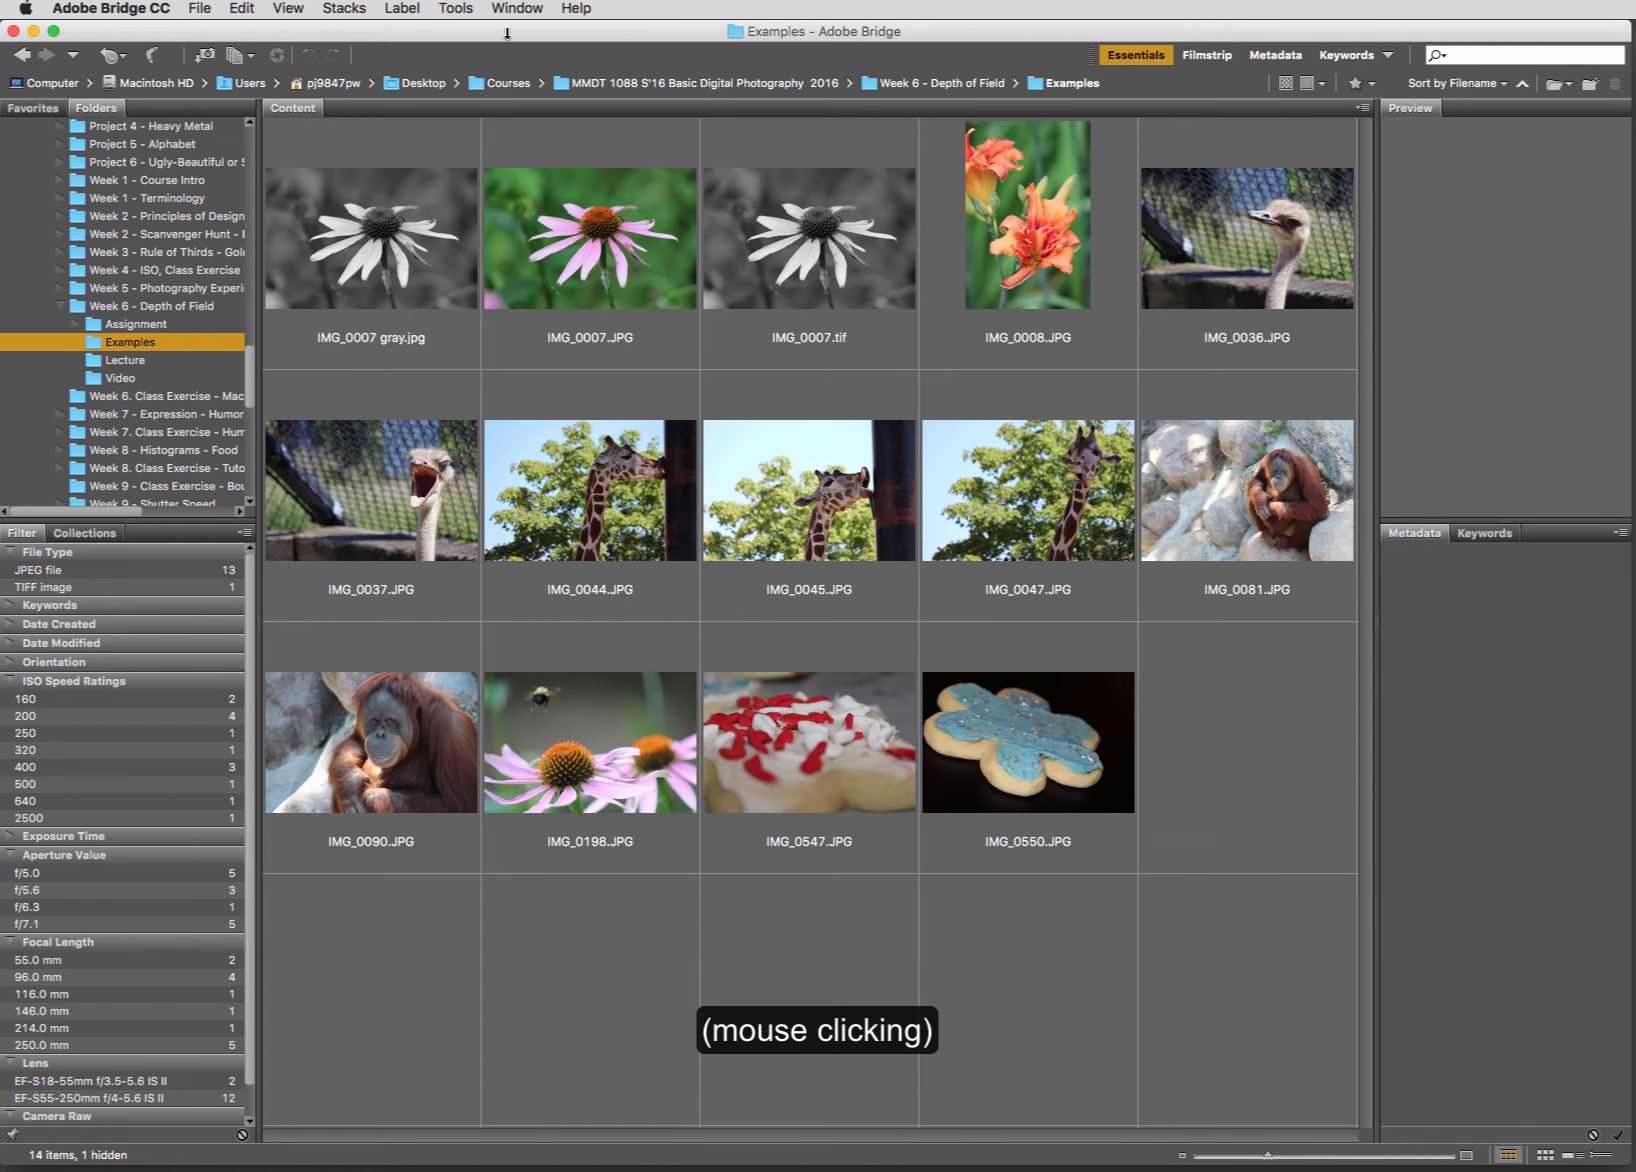
{"action": "left_click", "coordinate": [457, 12]}
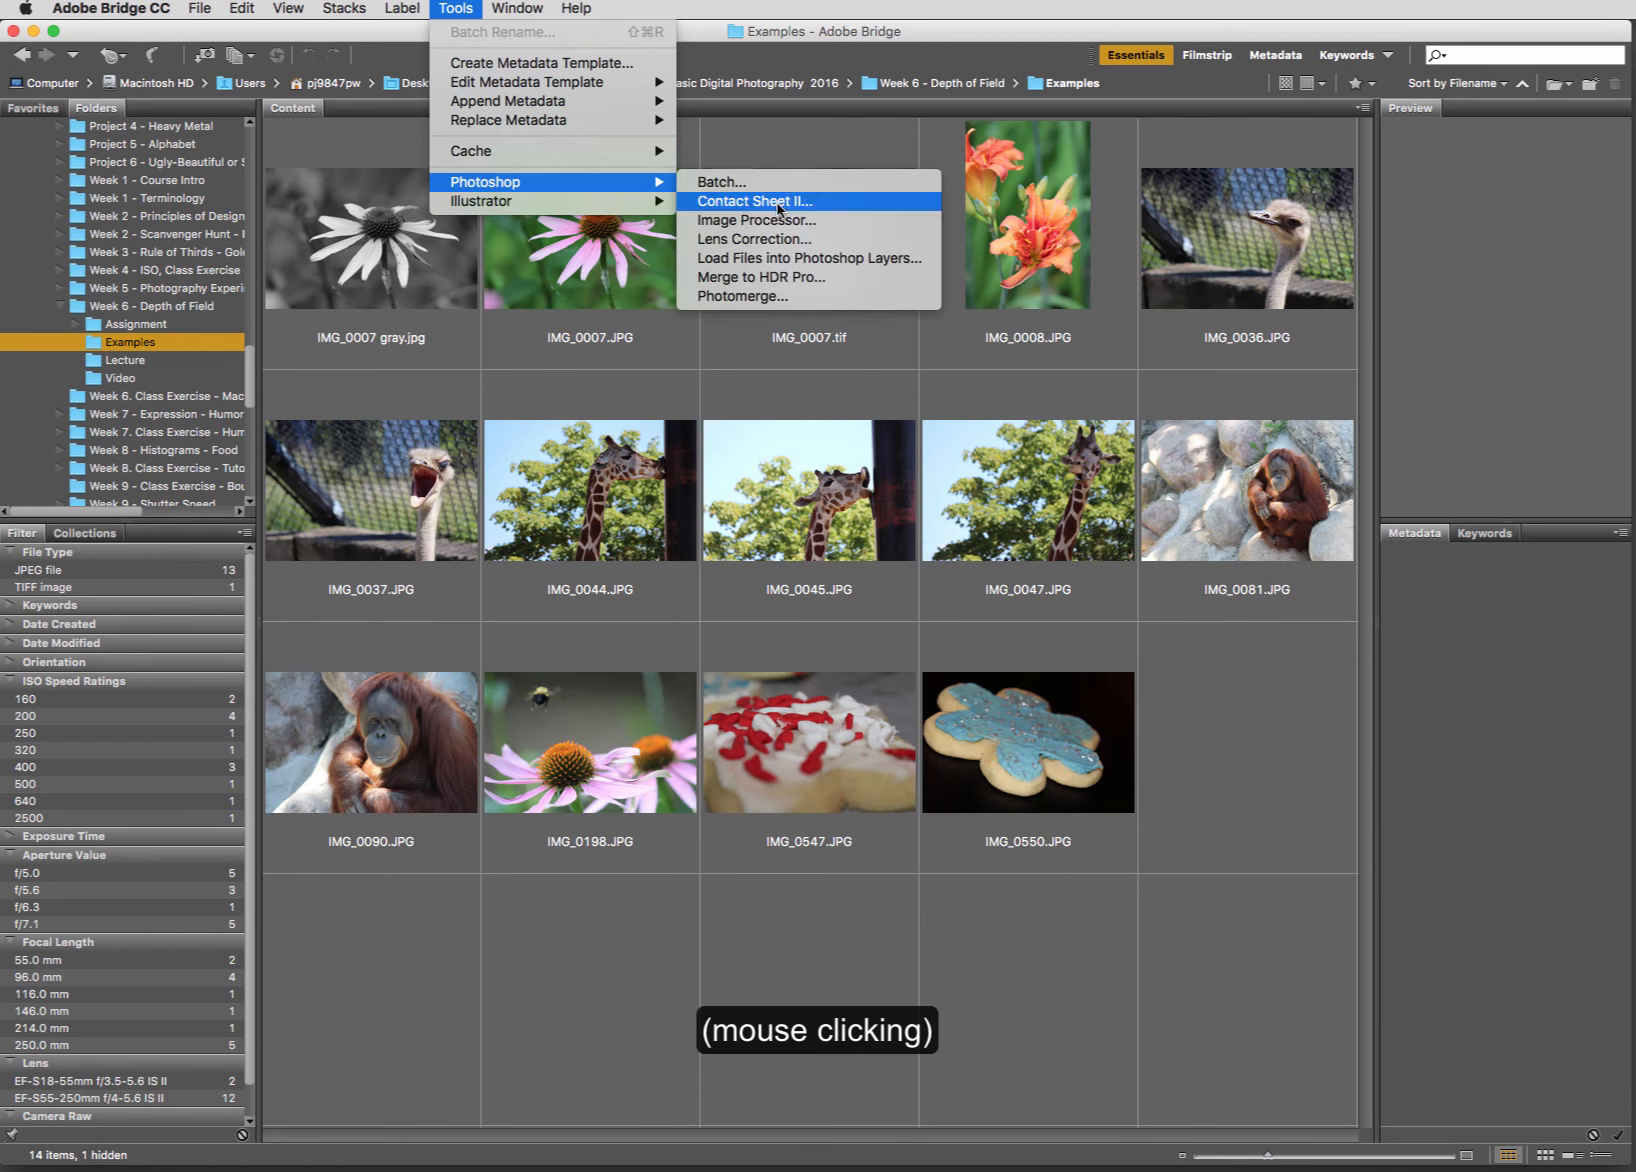
{"action": "left_click", "coordinate": [779, 205]}
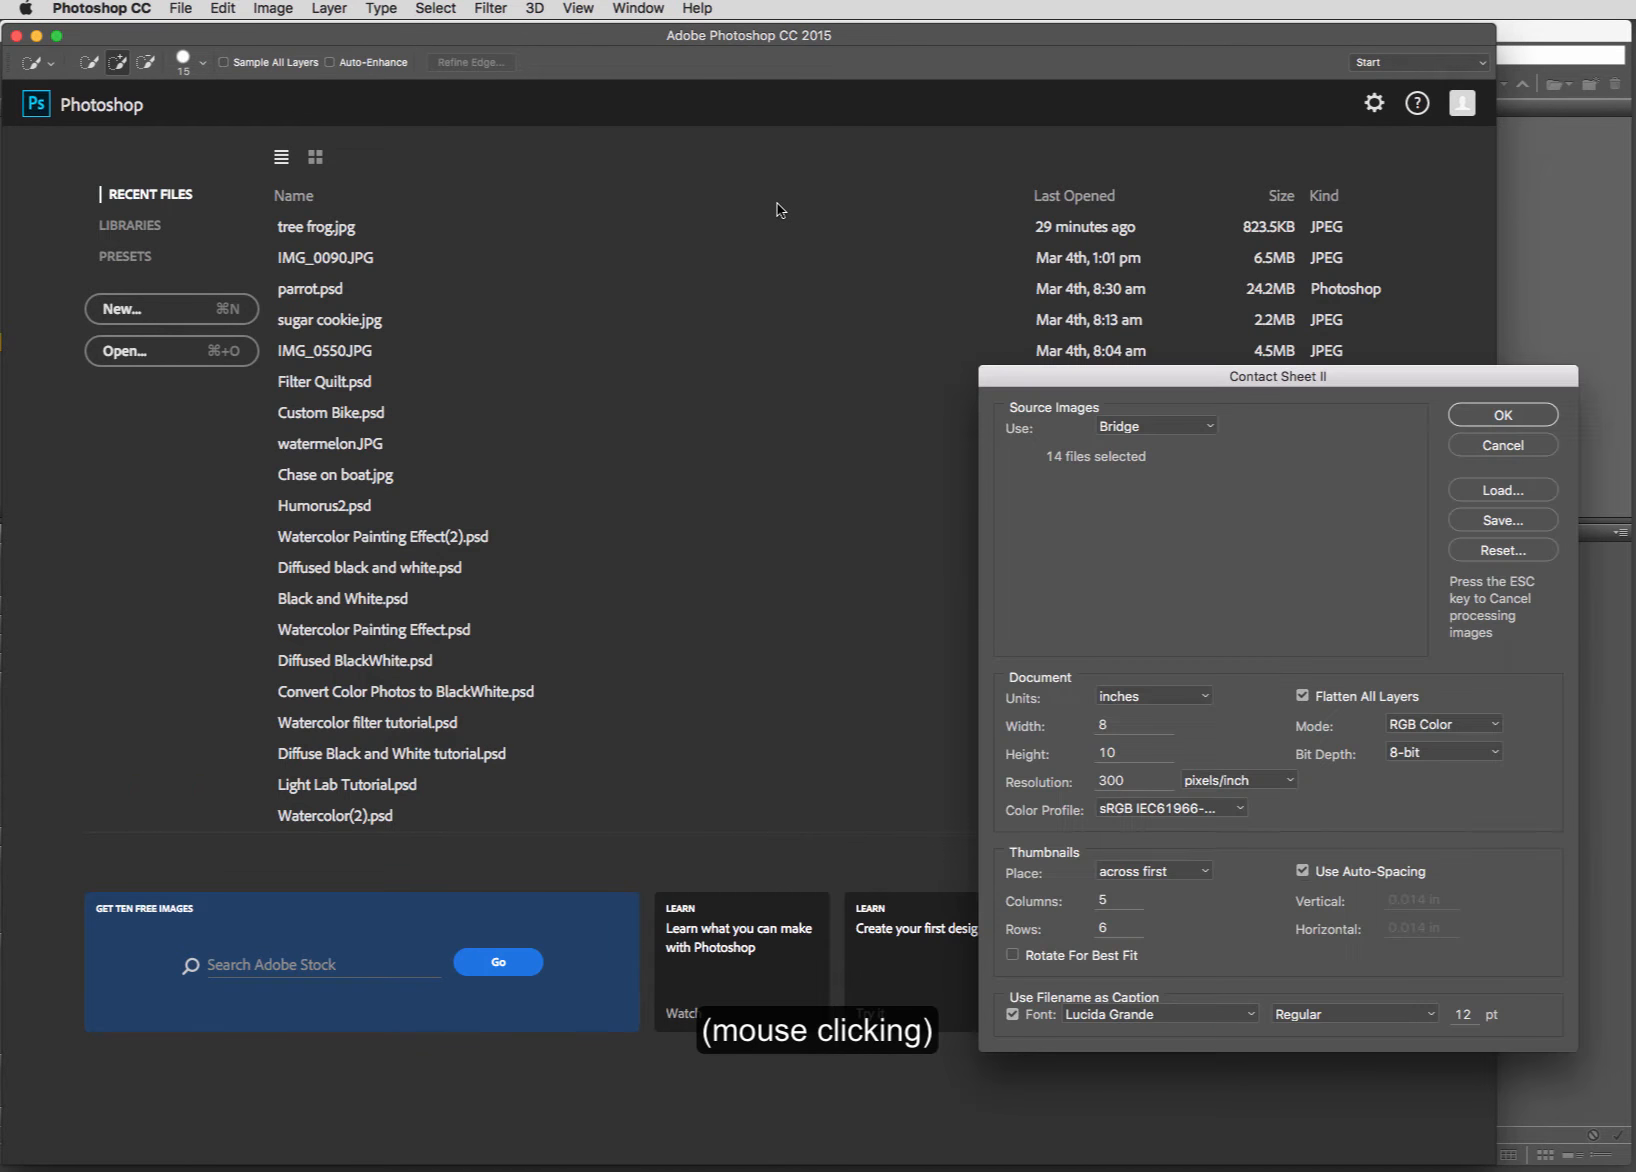
{"action": "left_click_drag", "start_coordinate": [1008, 383], "coordinate": [435, 207]}
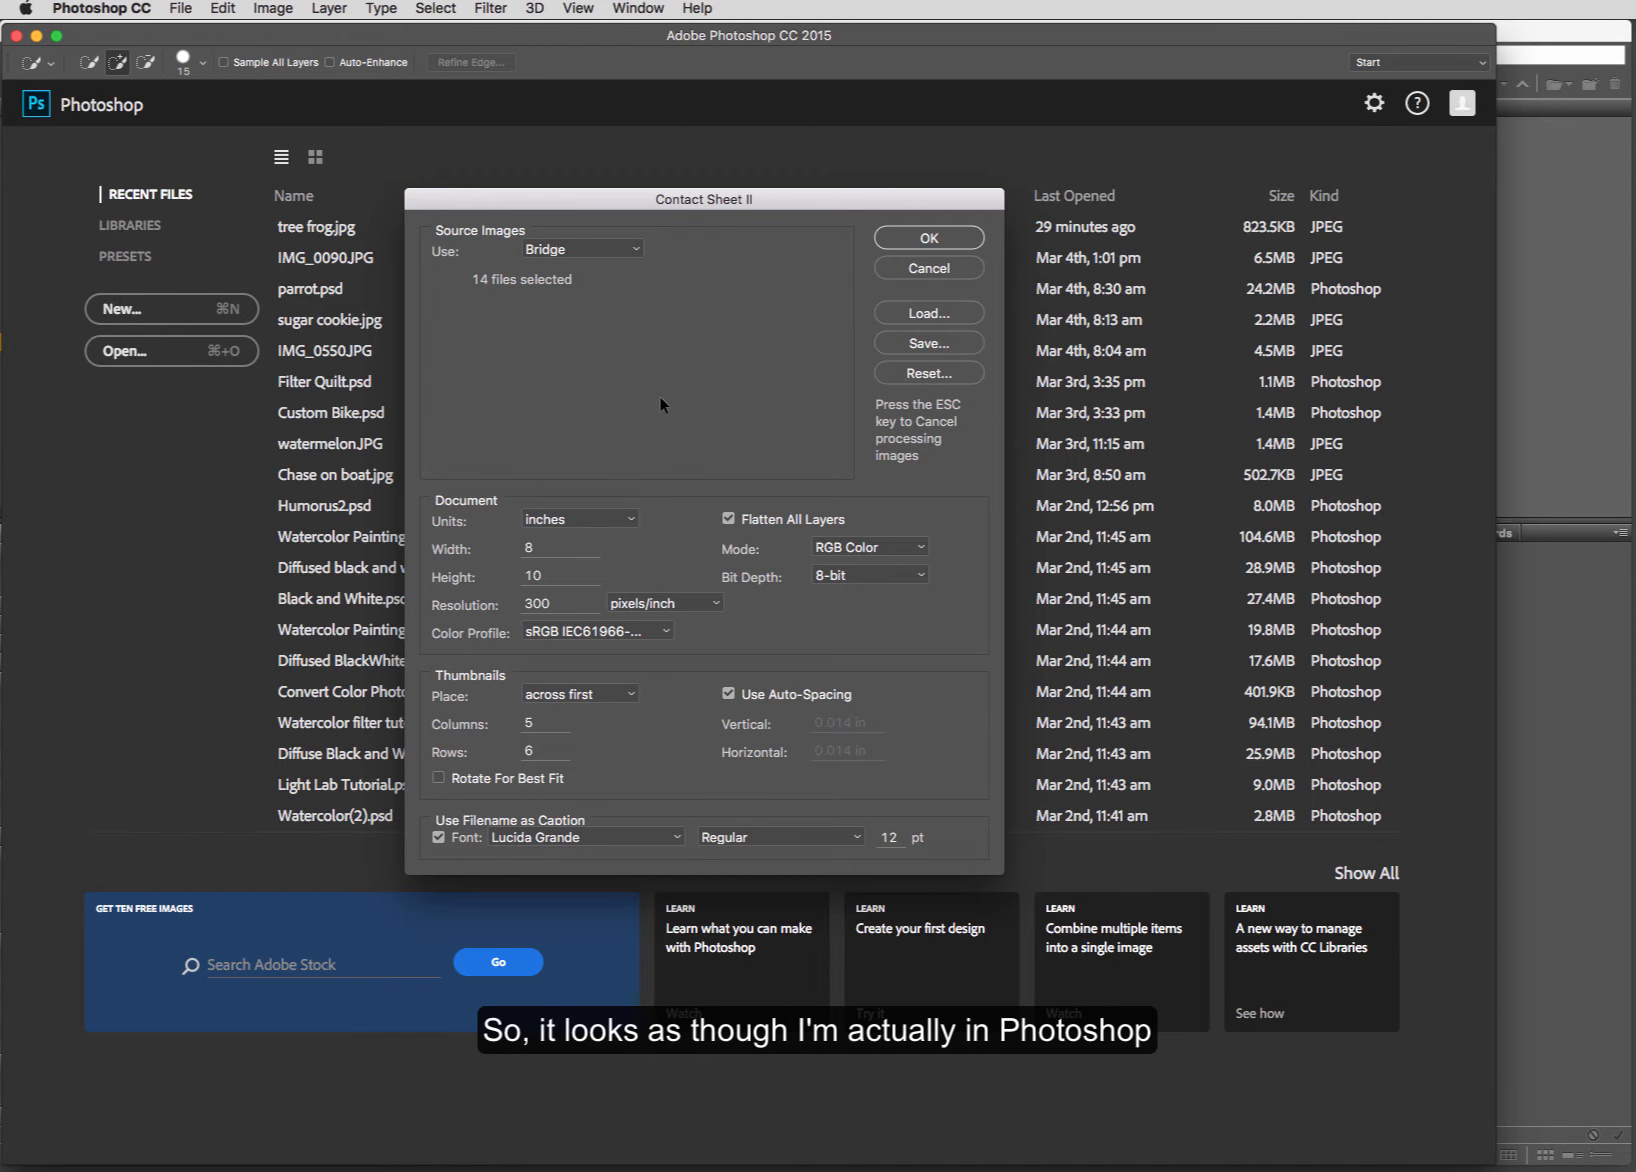
{"action": "left_click_drag", "start_coordinate": [612, 199], "coordinate": [598, 198]}
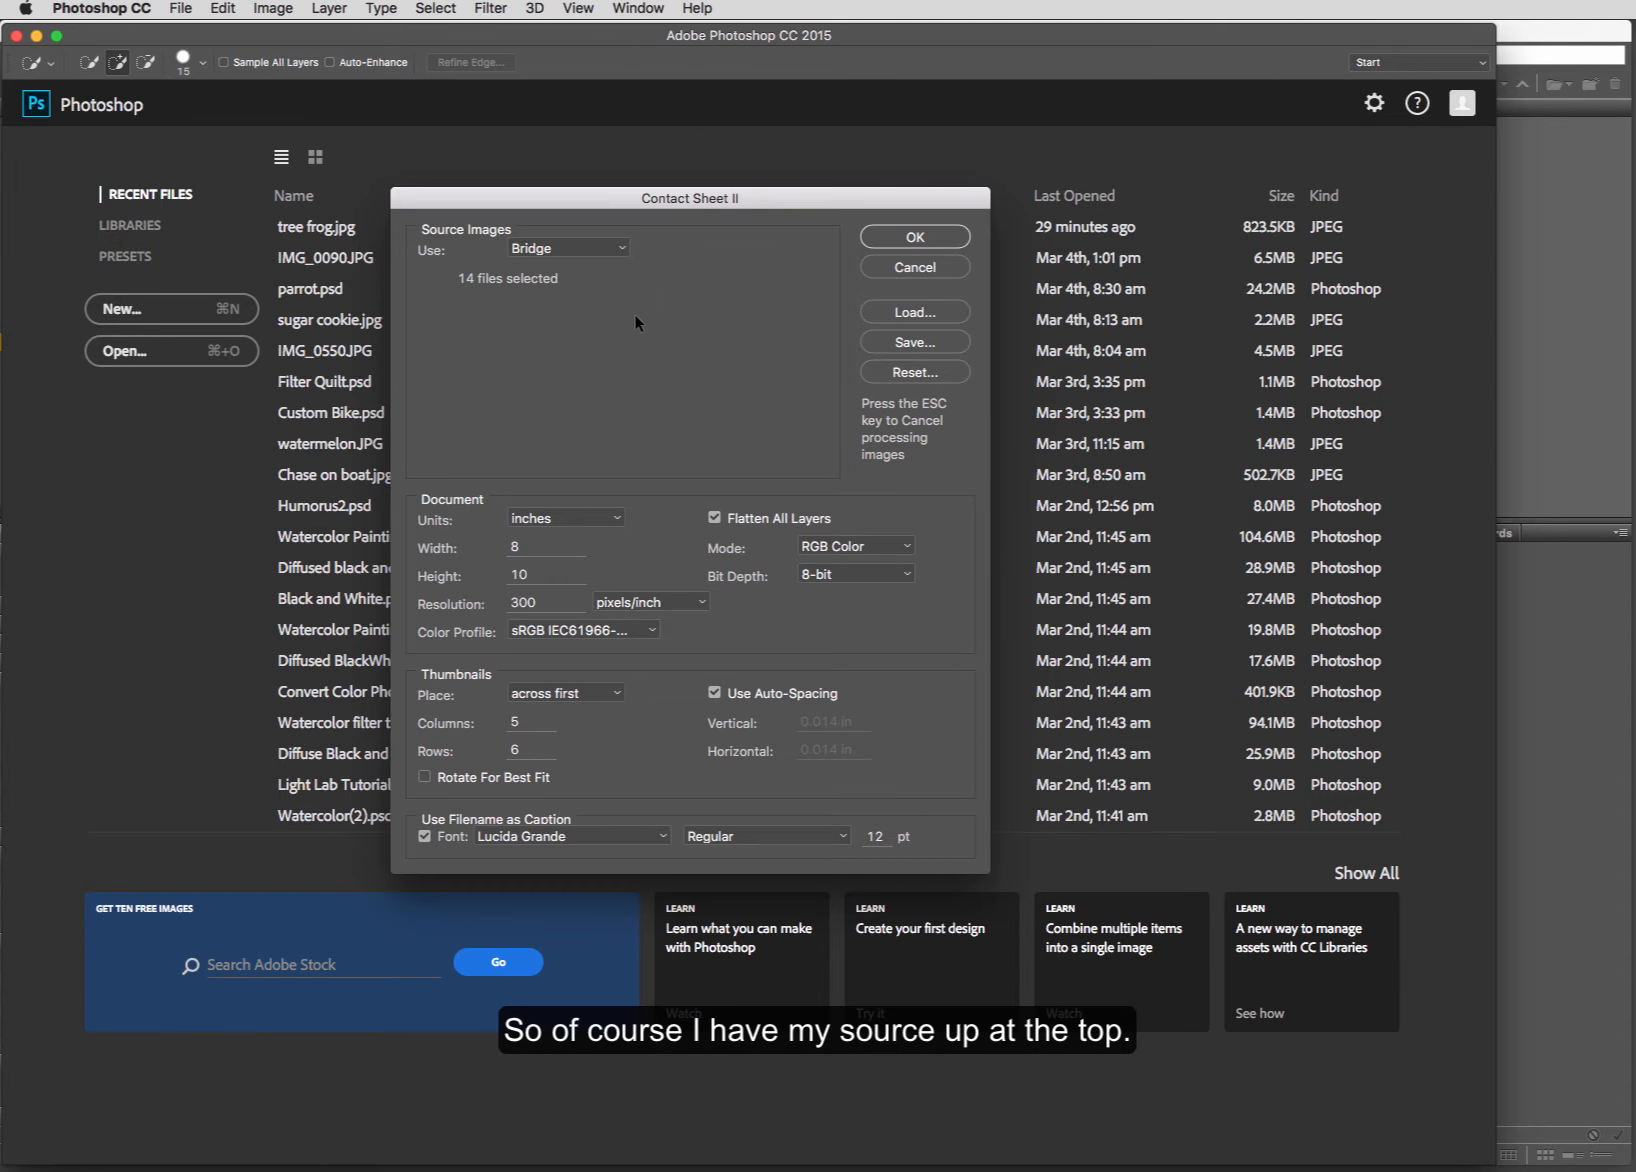
Examine the contact sheet's source, colour mode and thumbnail placement options without changing them.
{"action": "left_click", "coordinate": [607, 245]}
{"action": "left_click", "coordinate": [607, 245]}
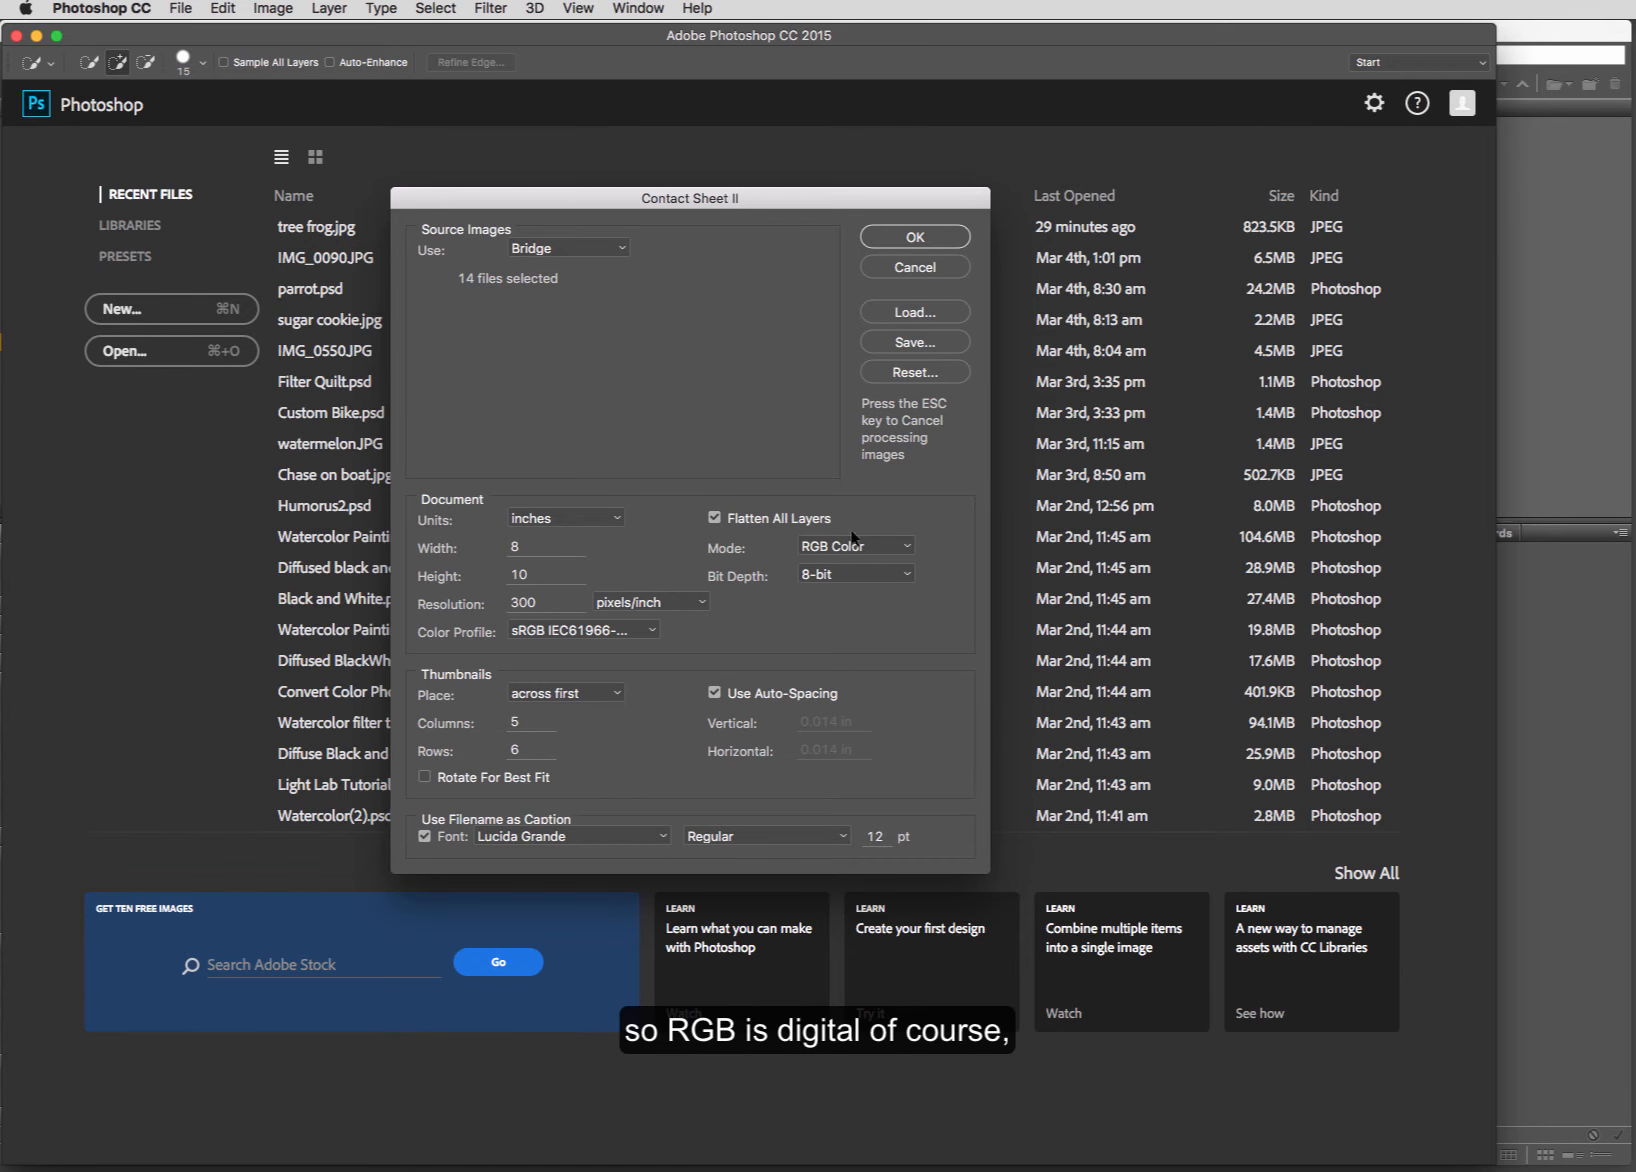
{"action": "left_click", "coordinate": [907, 543]}
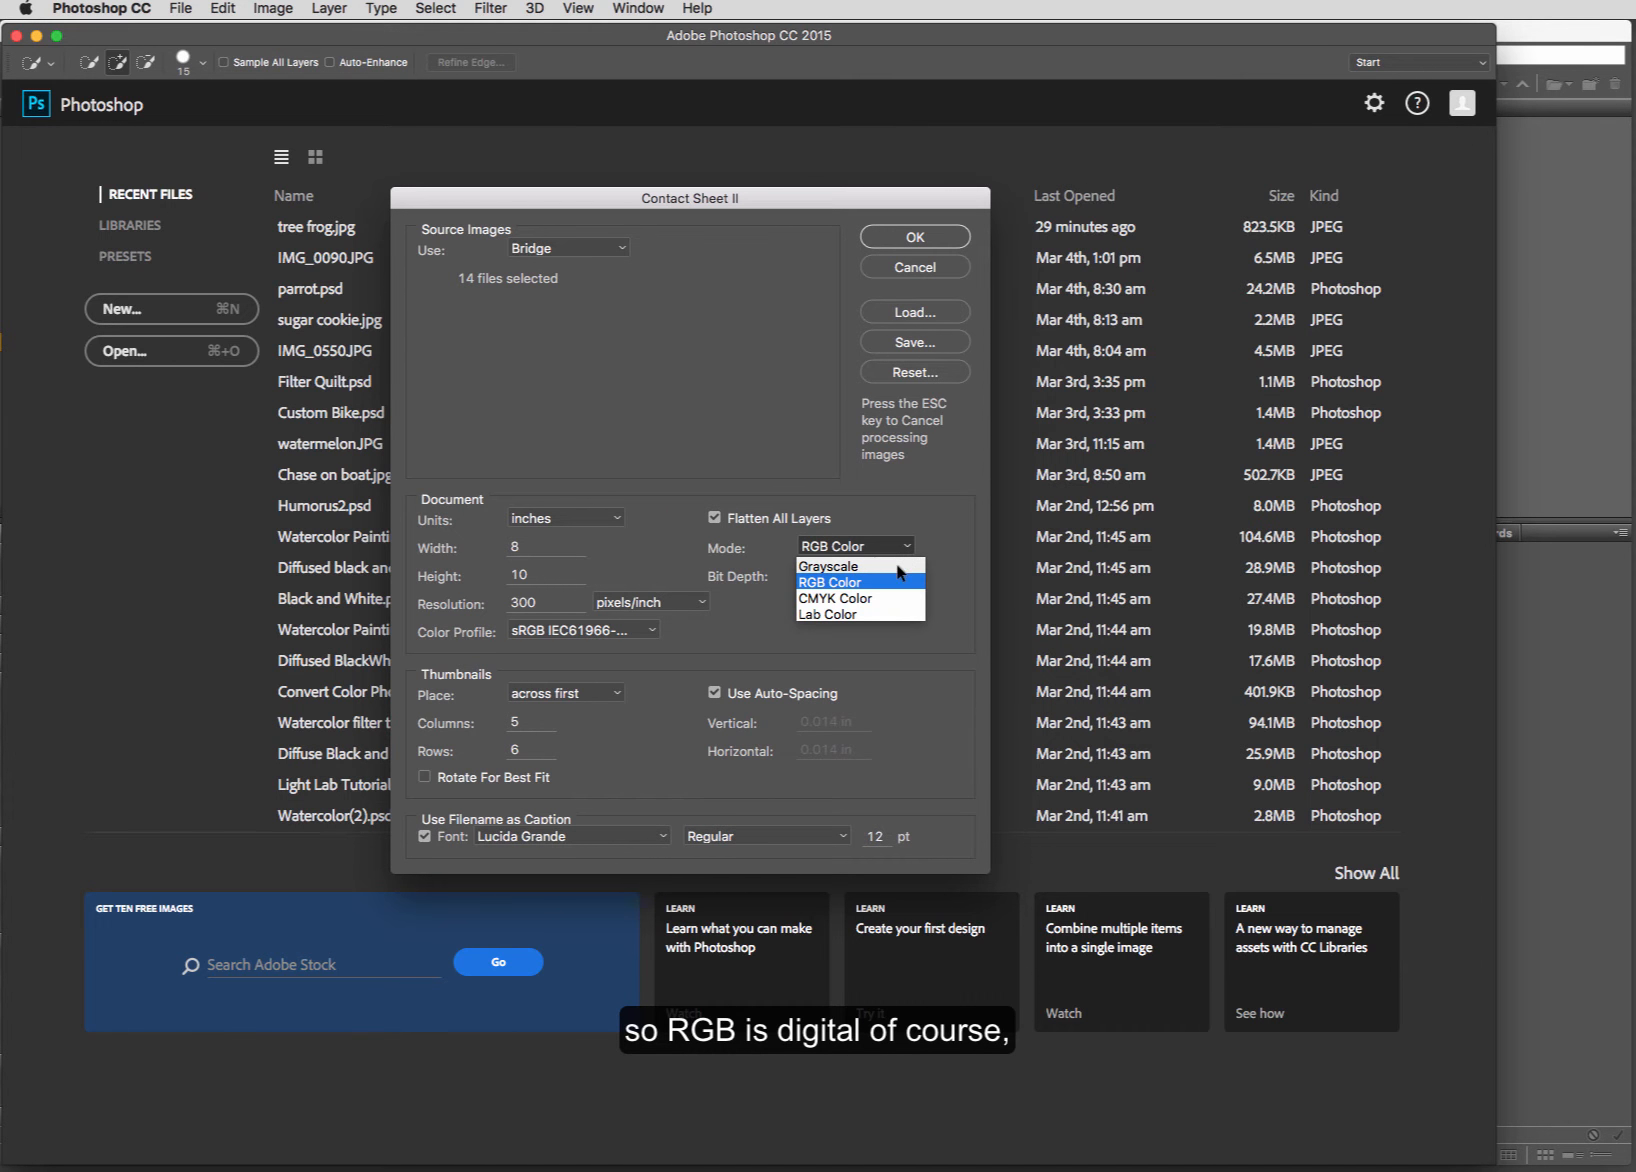
{"action": "left_click", "coordinate": [870, 633]}
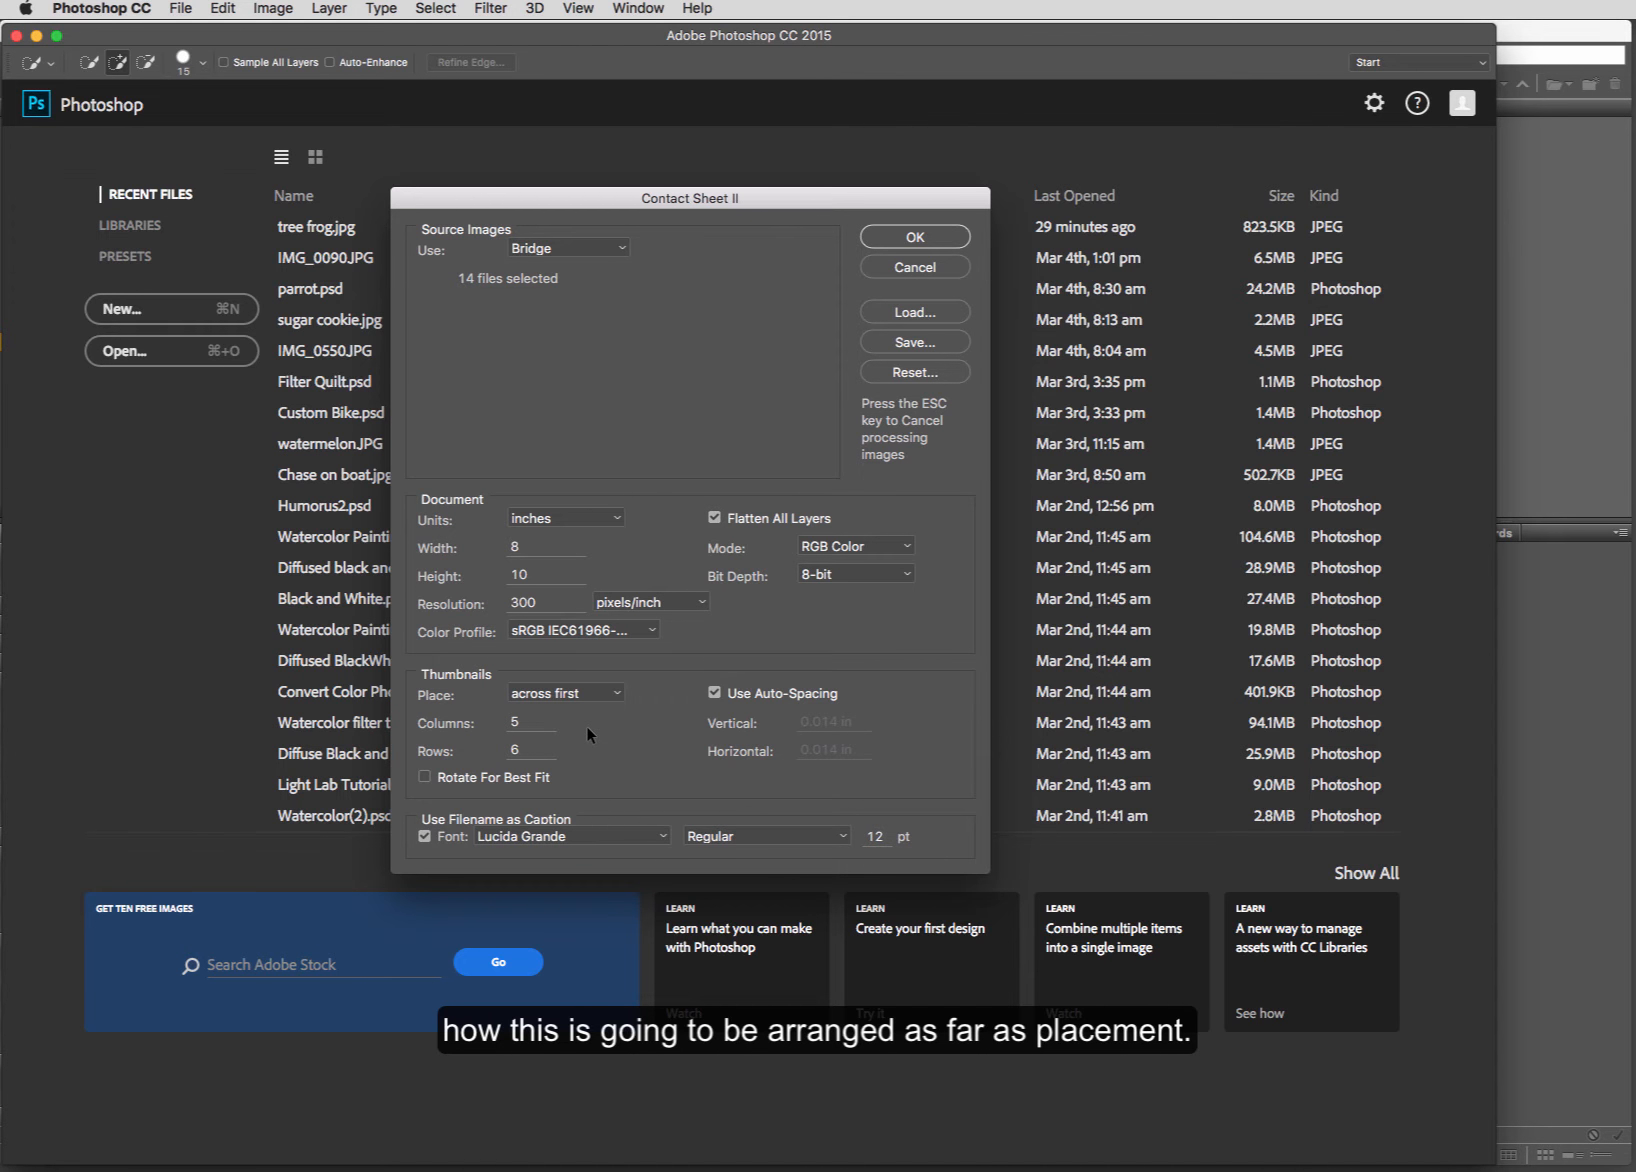
{"action": "left_click", "coordinate": [611, 694]}
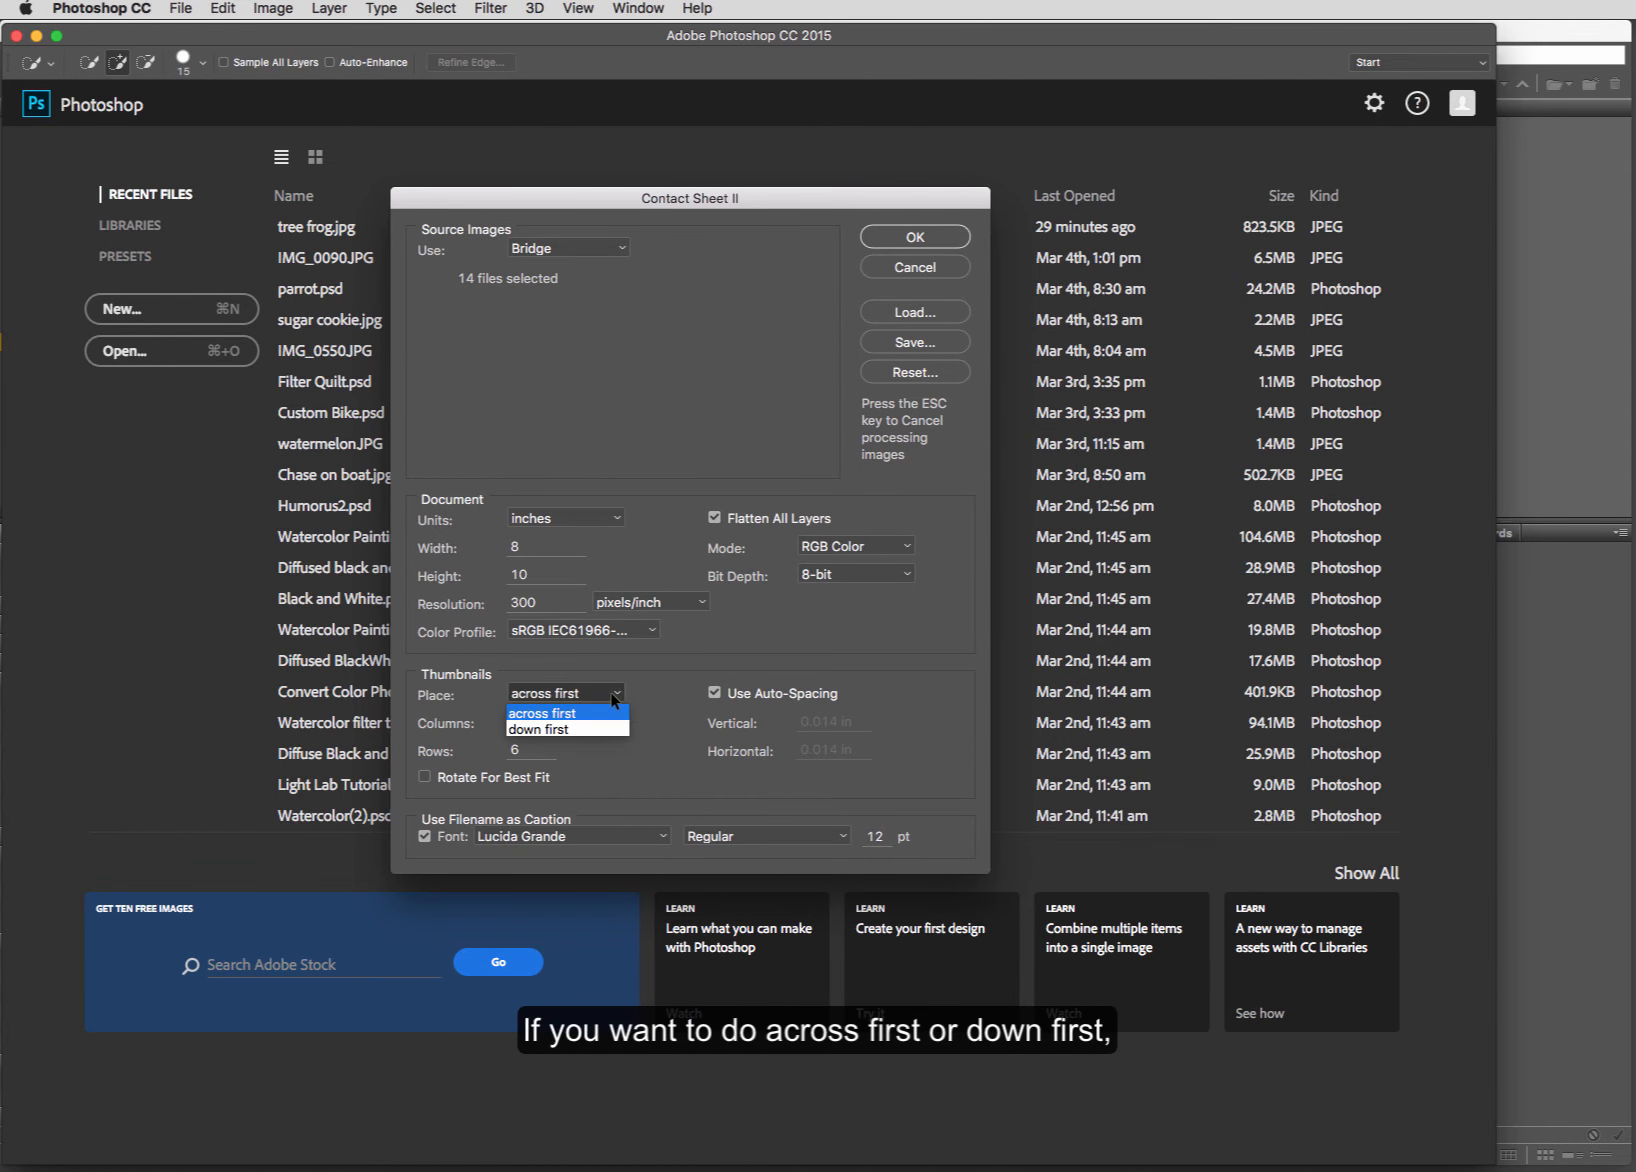
{"action": "left_click", "coordinate": [612, 696]}
{"action": "left_click", "coordinate": [612, 696]}
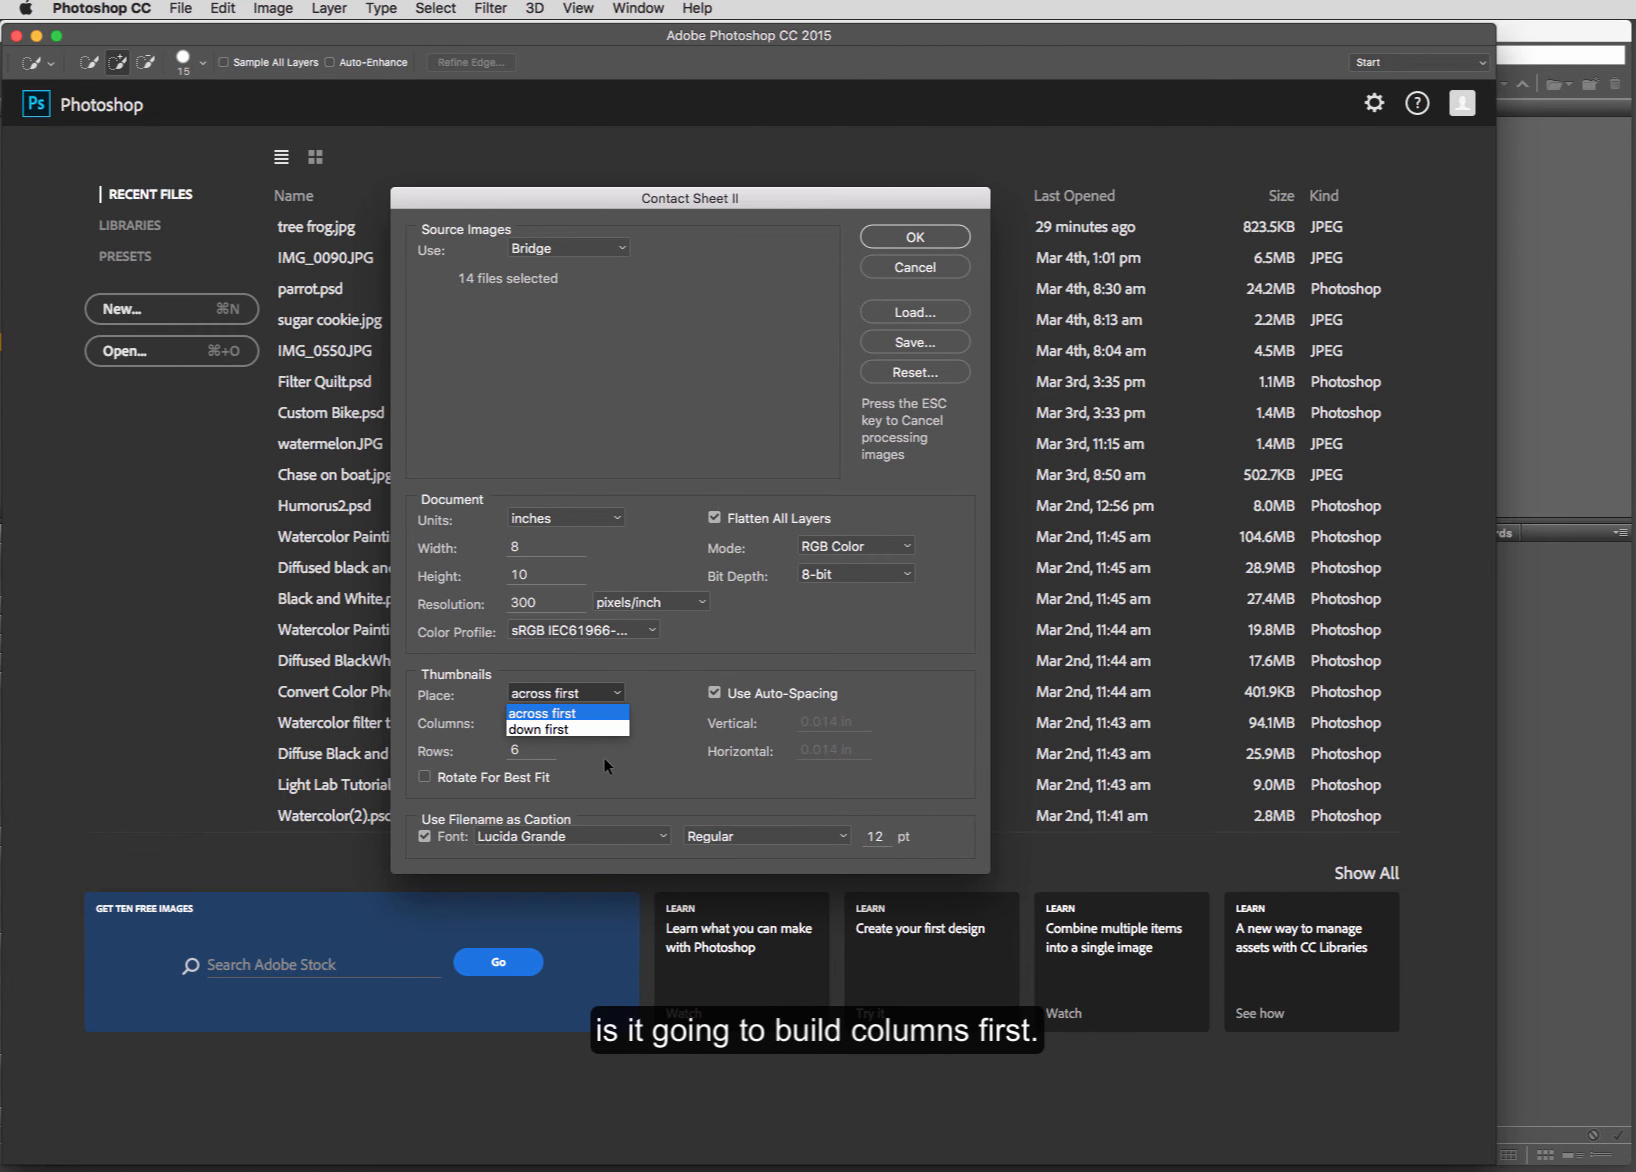
{"action": "left_click", "coordinate": [603, 755]}
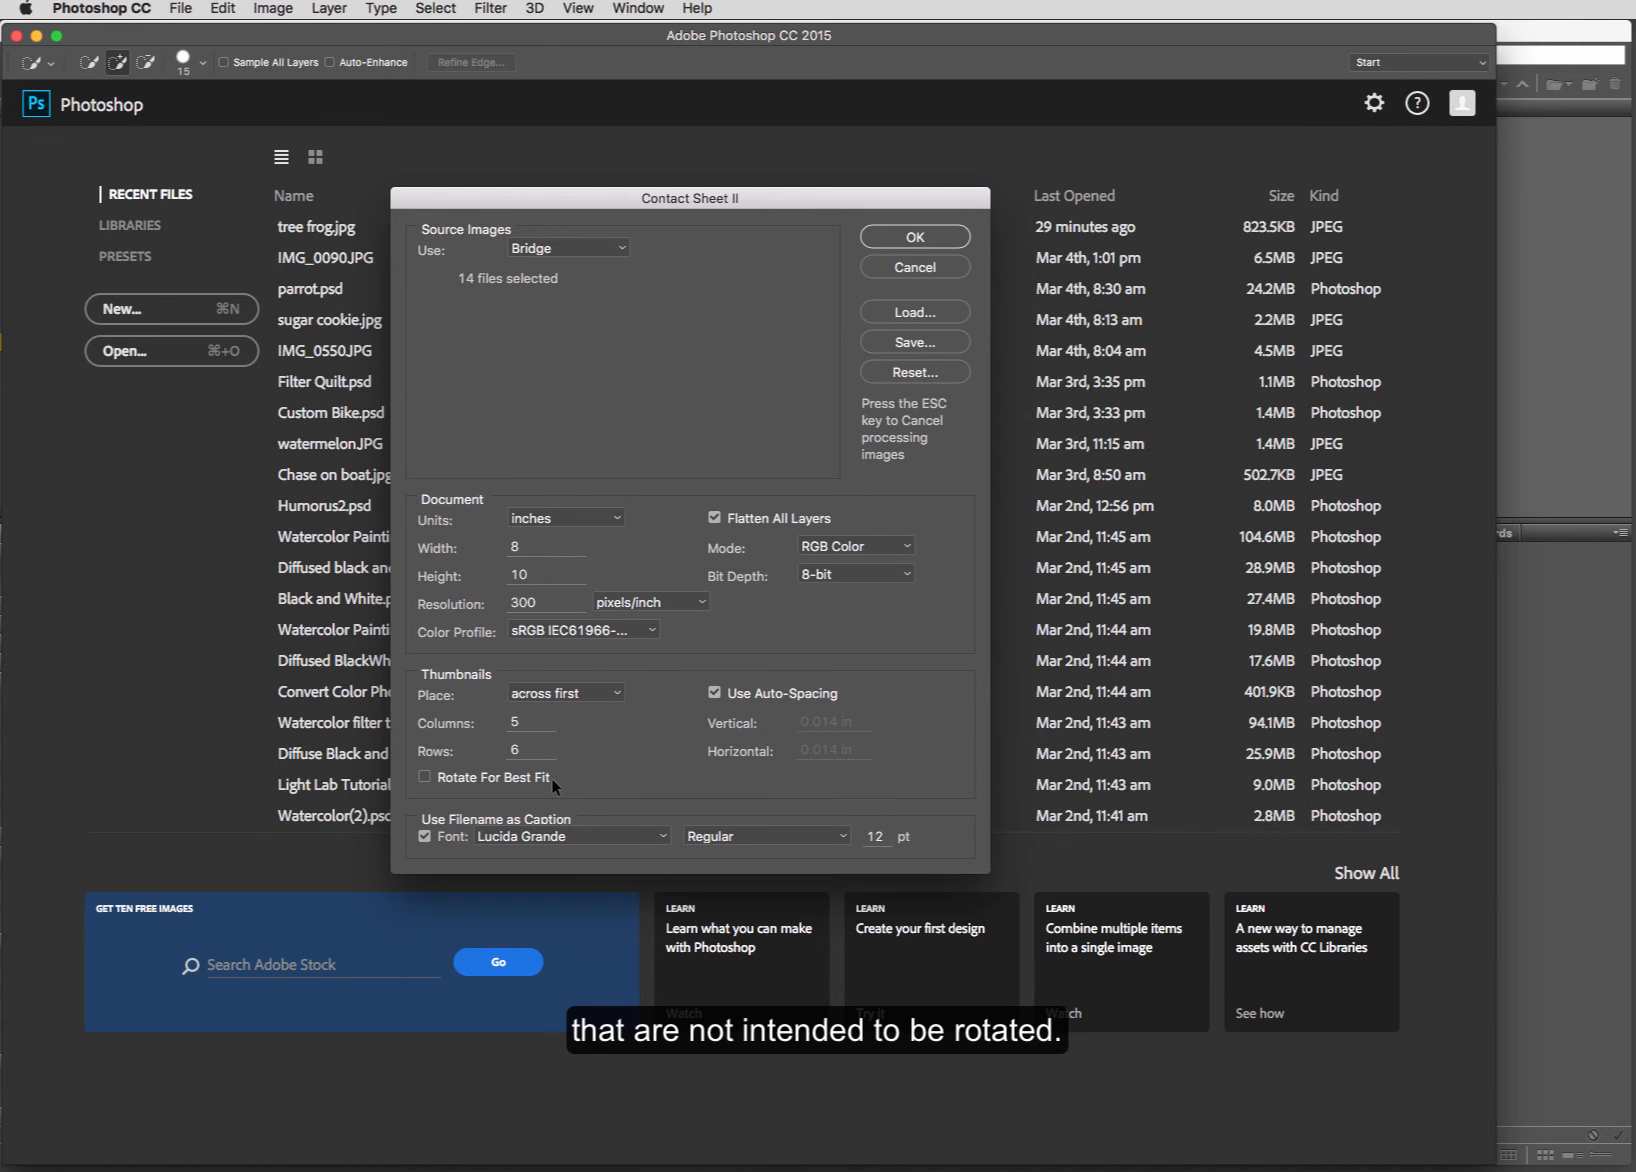
Examine the contact sheet's manual thumbnail spacing and caption font choices, leaving auto-spacing on and the font as Lucida Grande.
{"action": "left_click", "coordinate": [766, 698]}
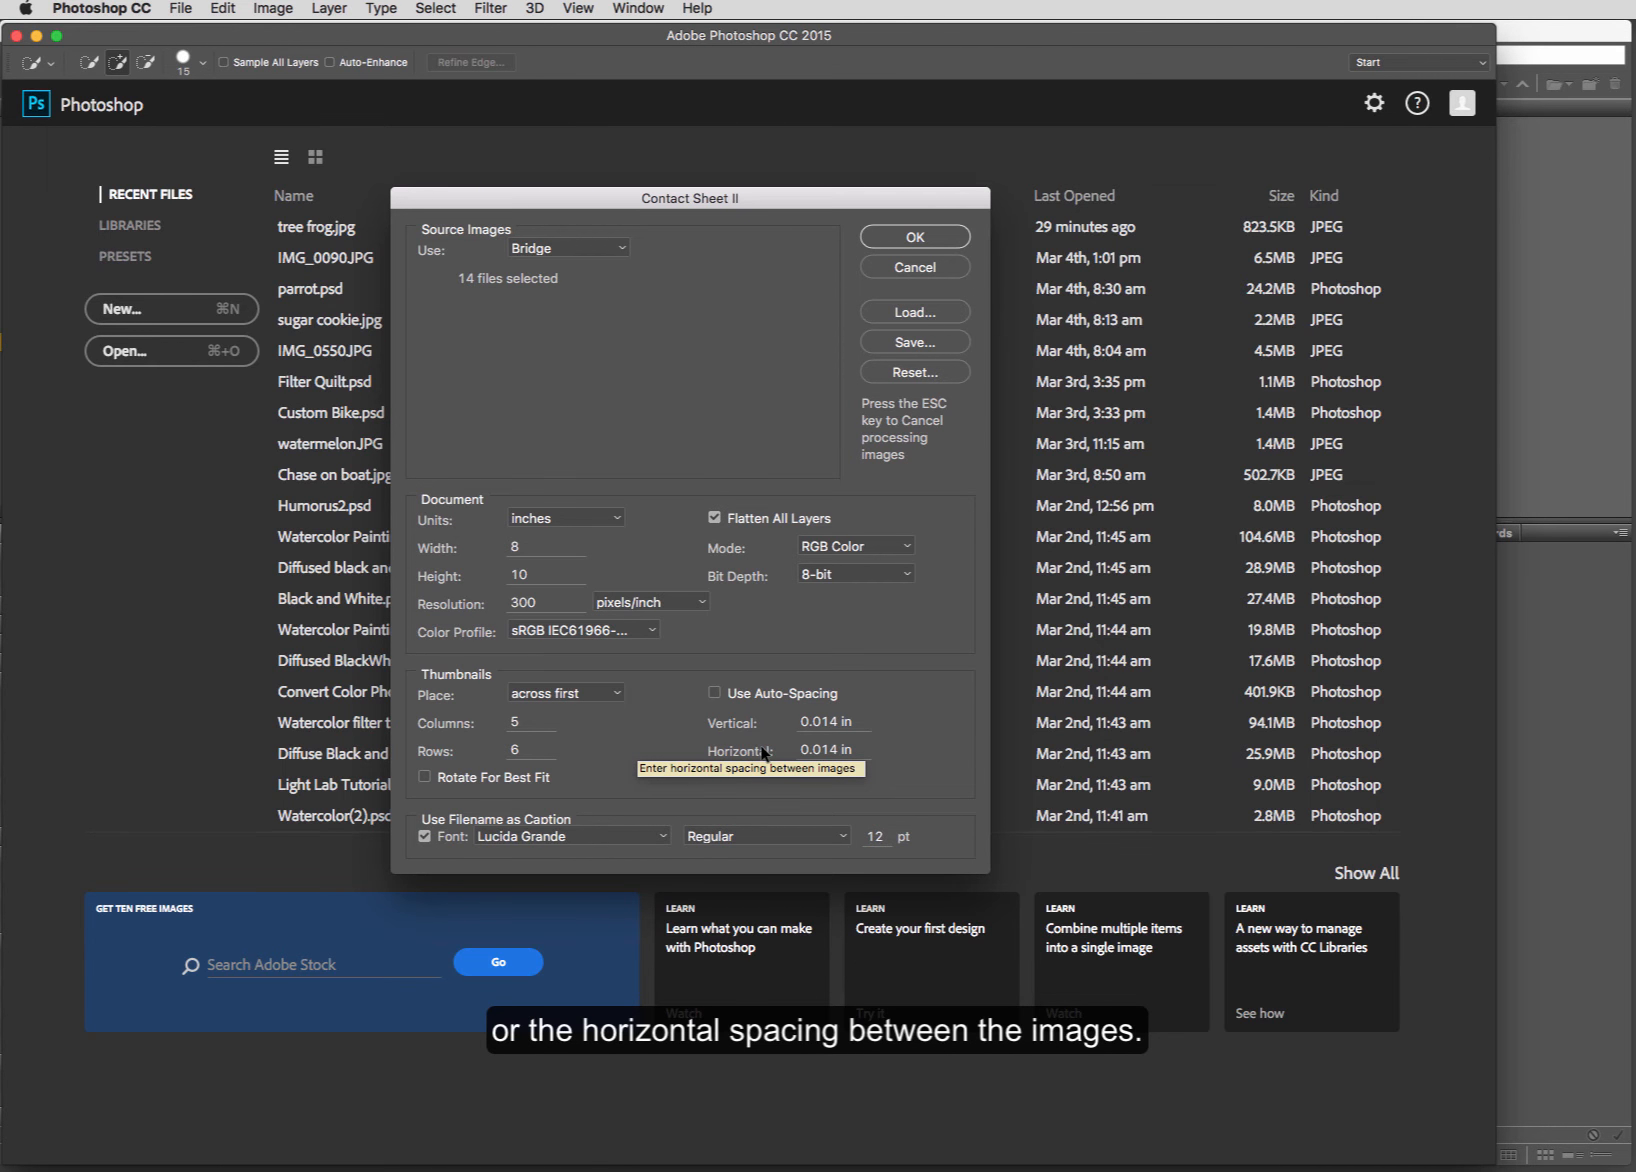
{"action": "left_click", "coordinate": [715, 695]}
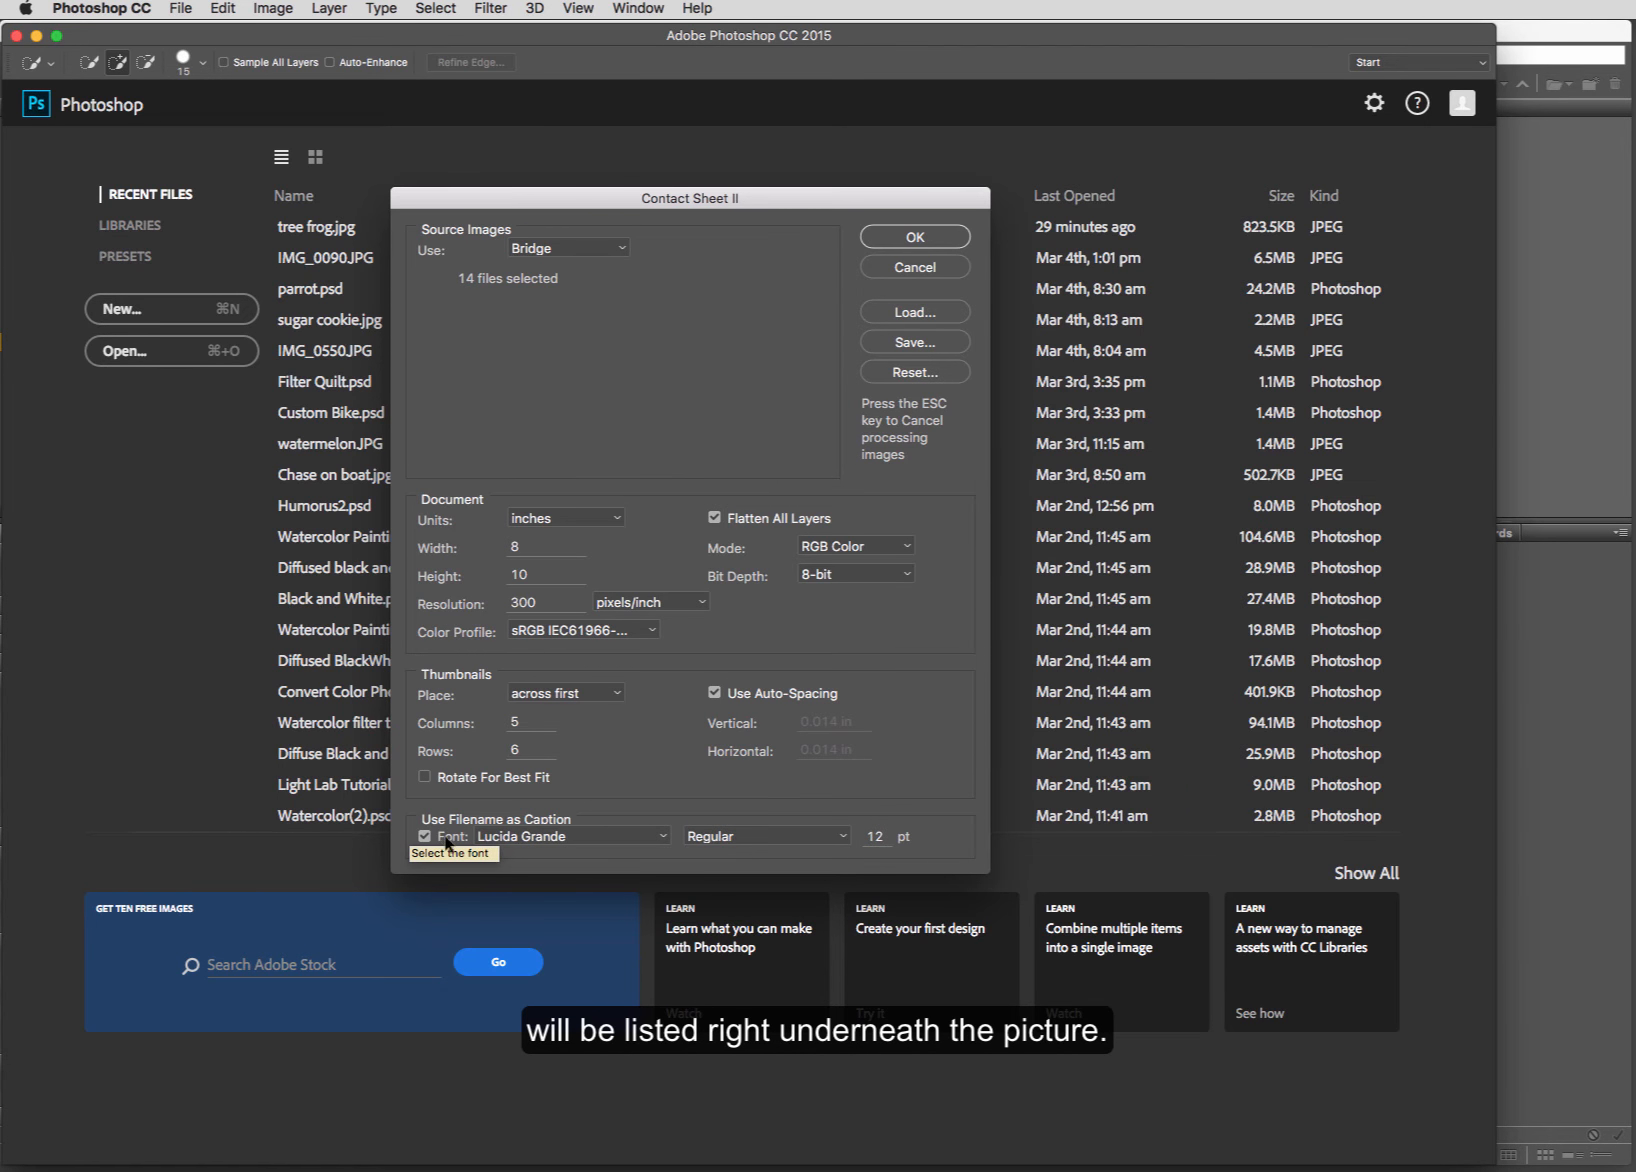
{"action": "left_click", "coordinate": [660, 838]}
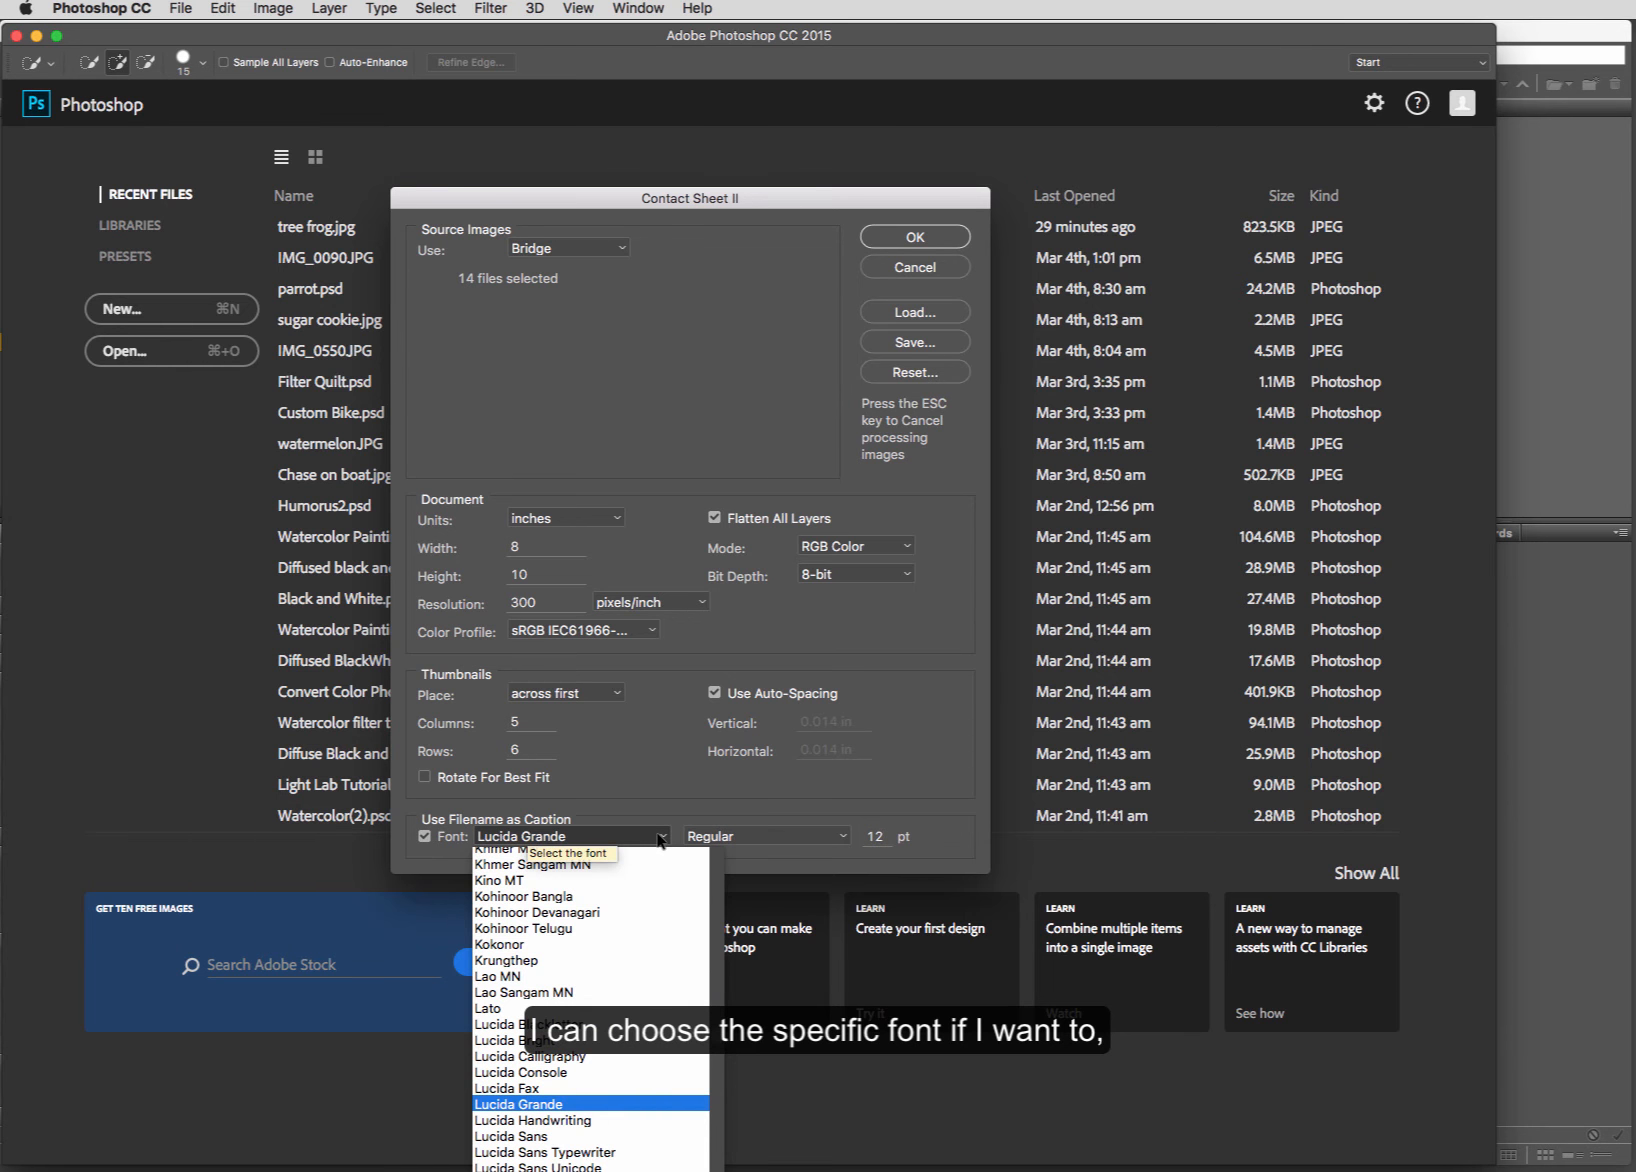
{"action": "left_click", "coordinate": [658, 836]}
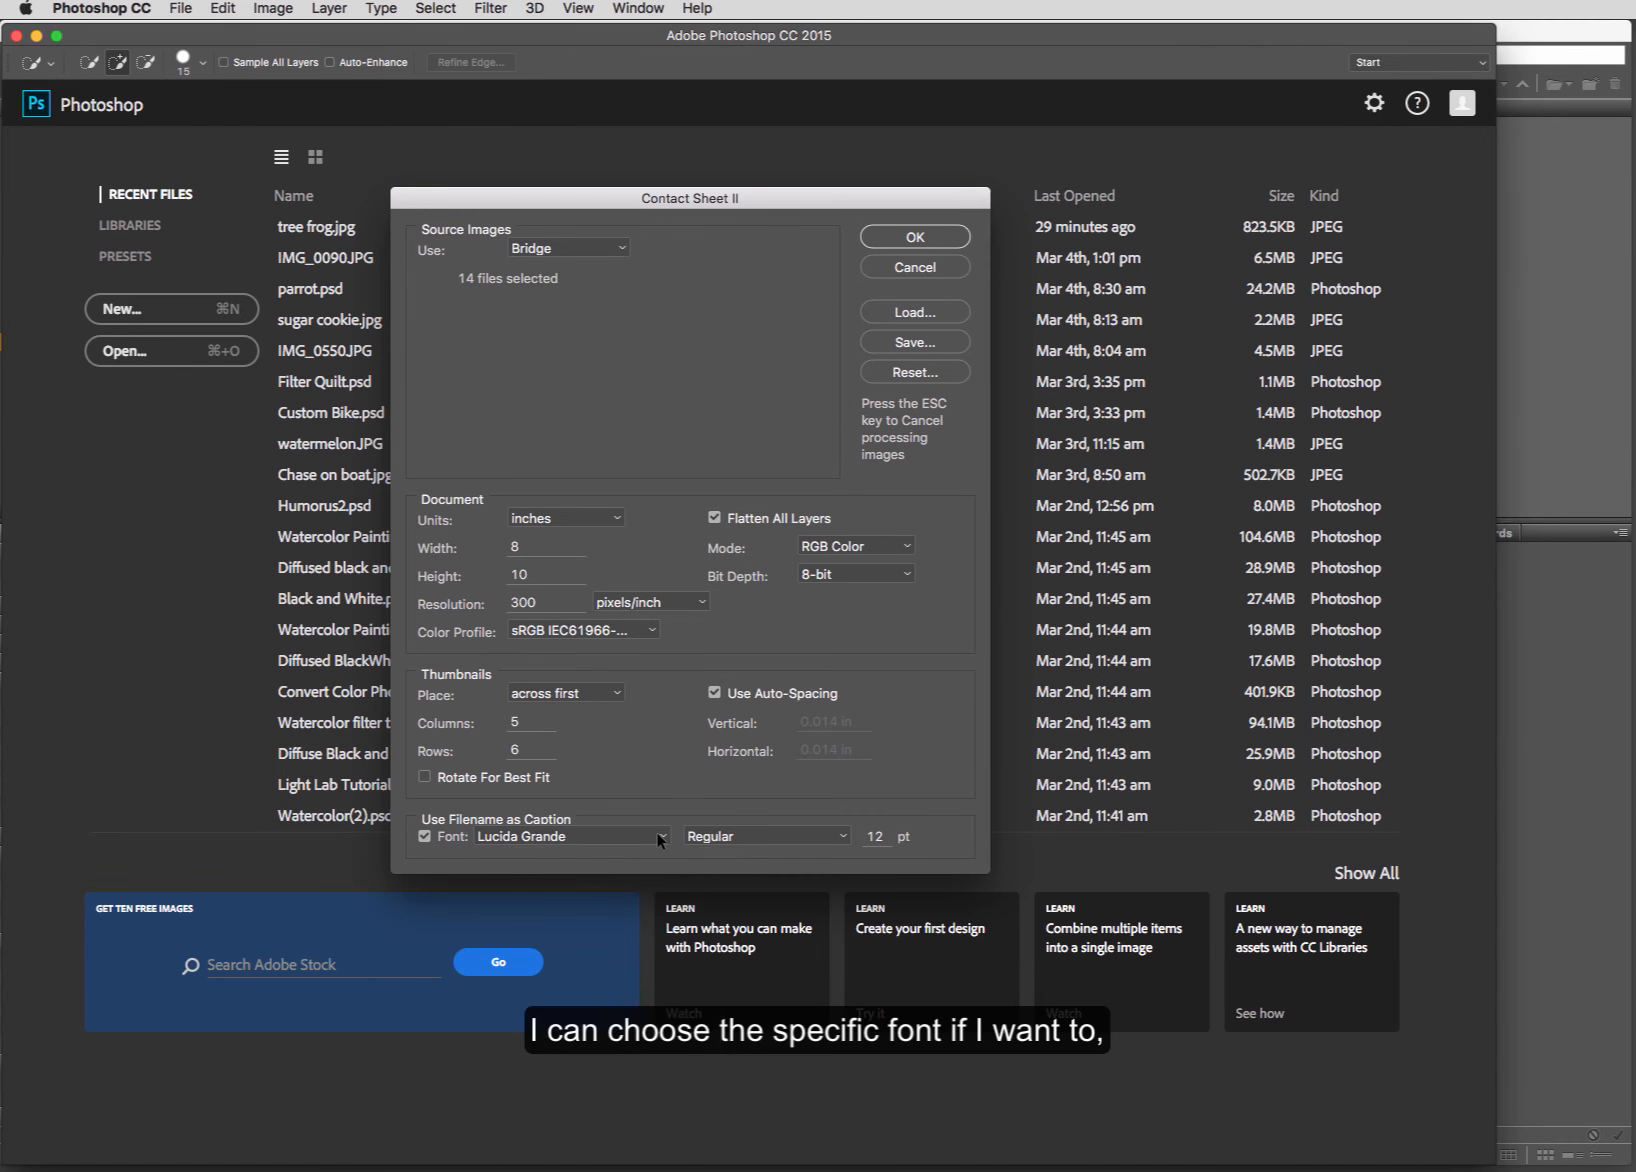
Set the filename caption size to 10 pt and try to generate the contact sheet.
{"action": "double_click", "coordinate": [877, 836]}
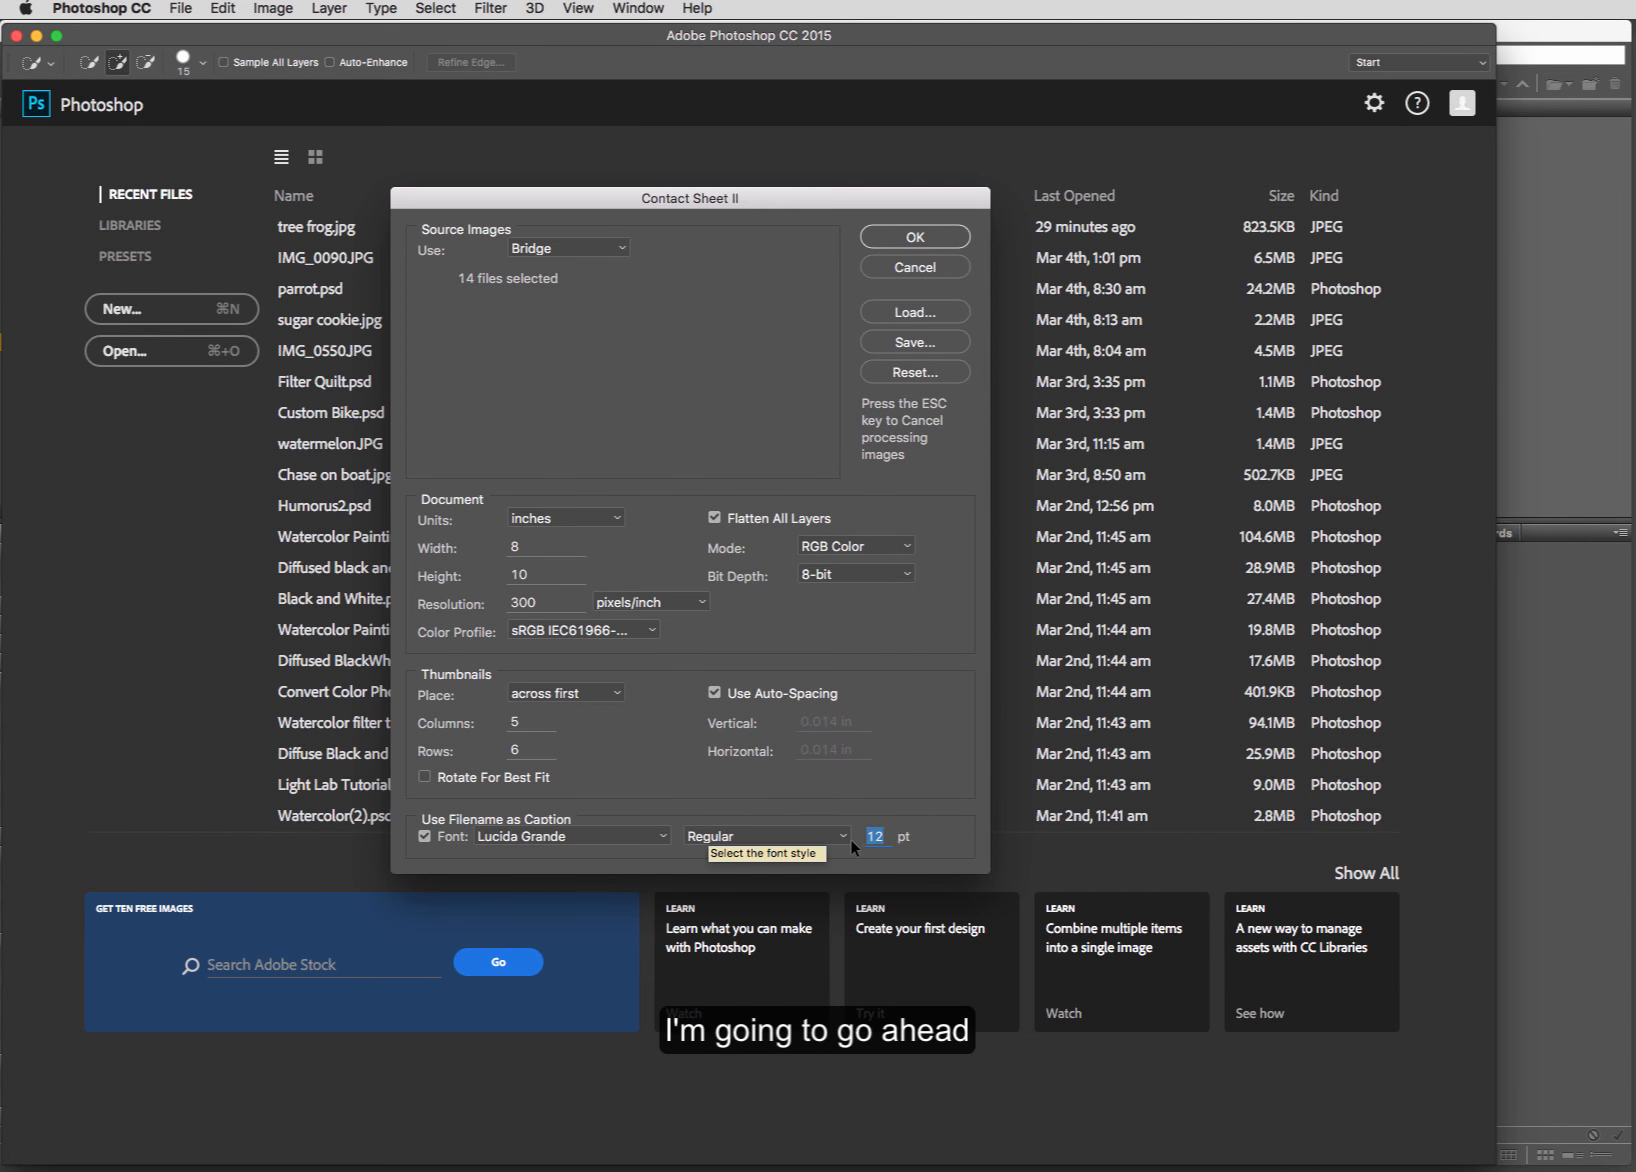
{"action": "type", "text": "10"}
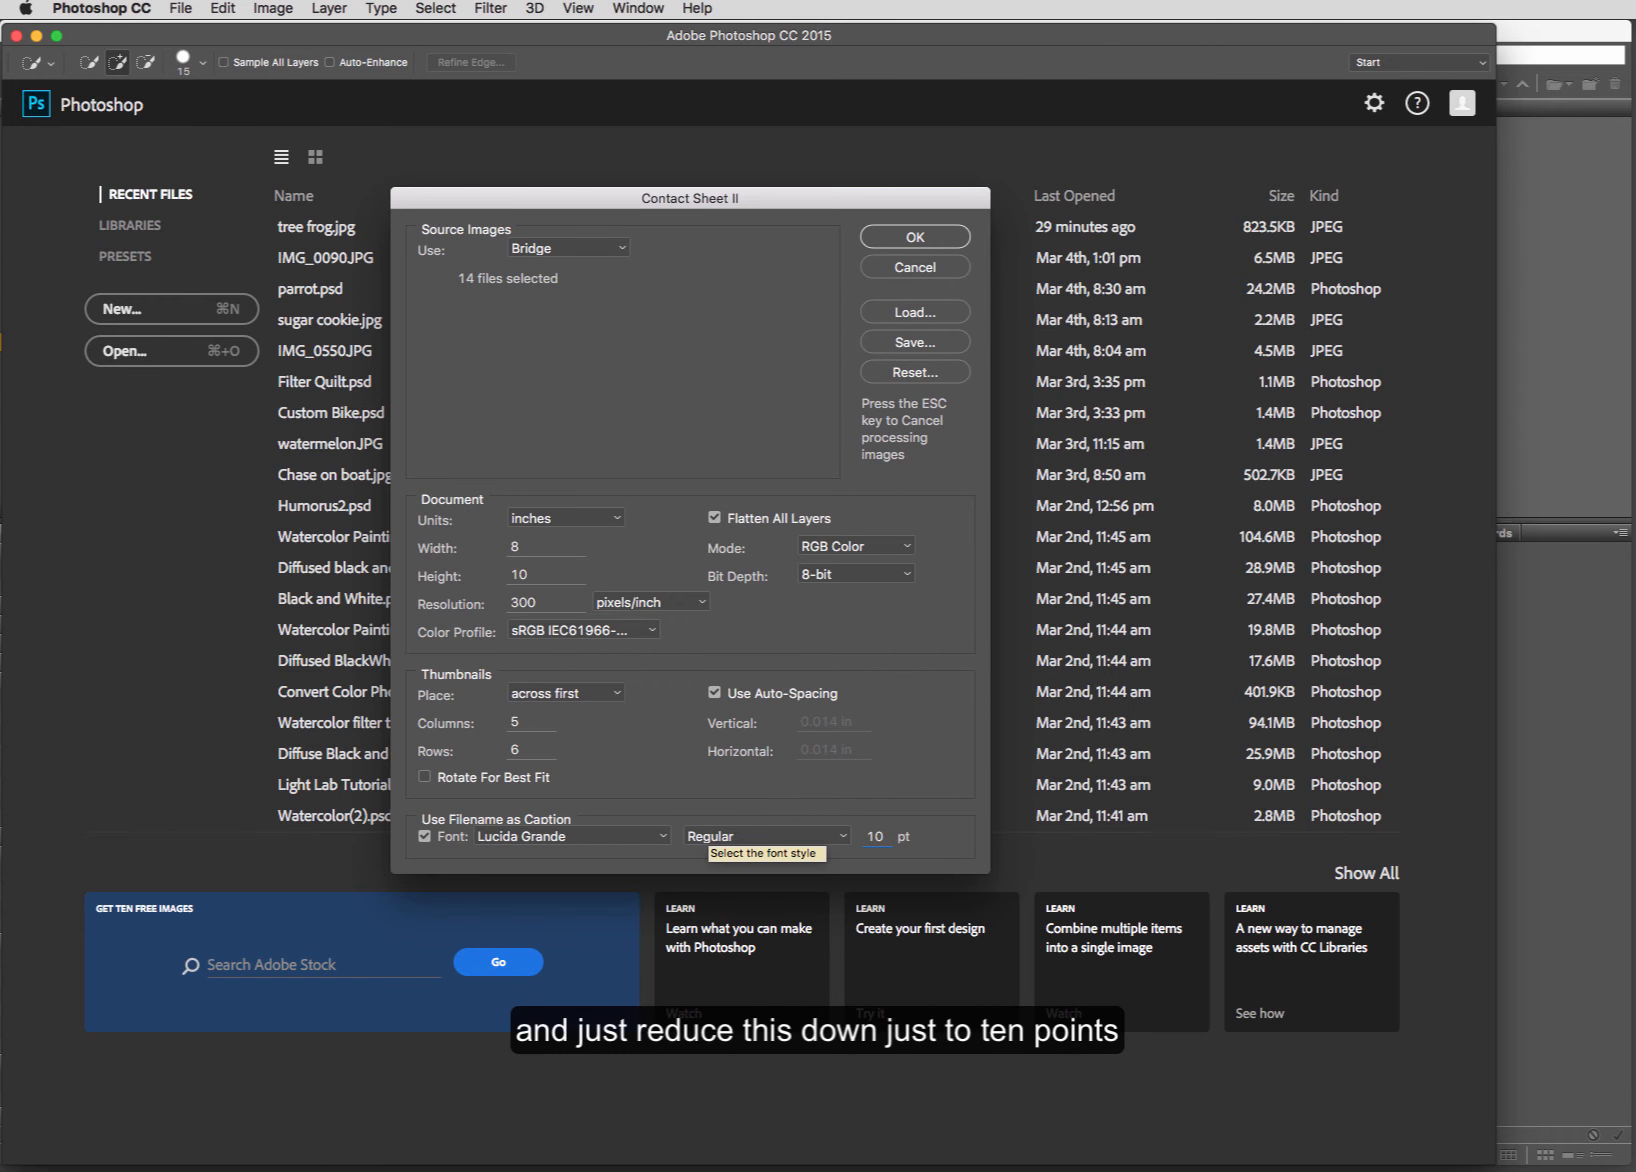
{"action": "key", "text": "Tab"}
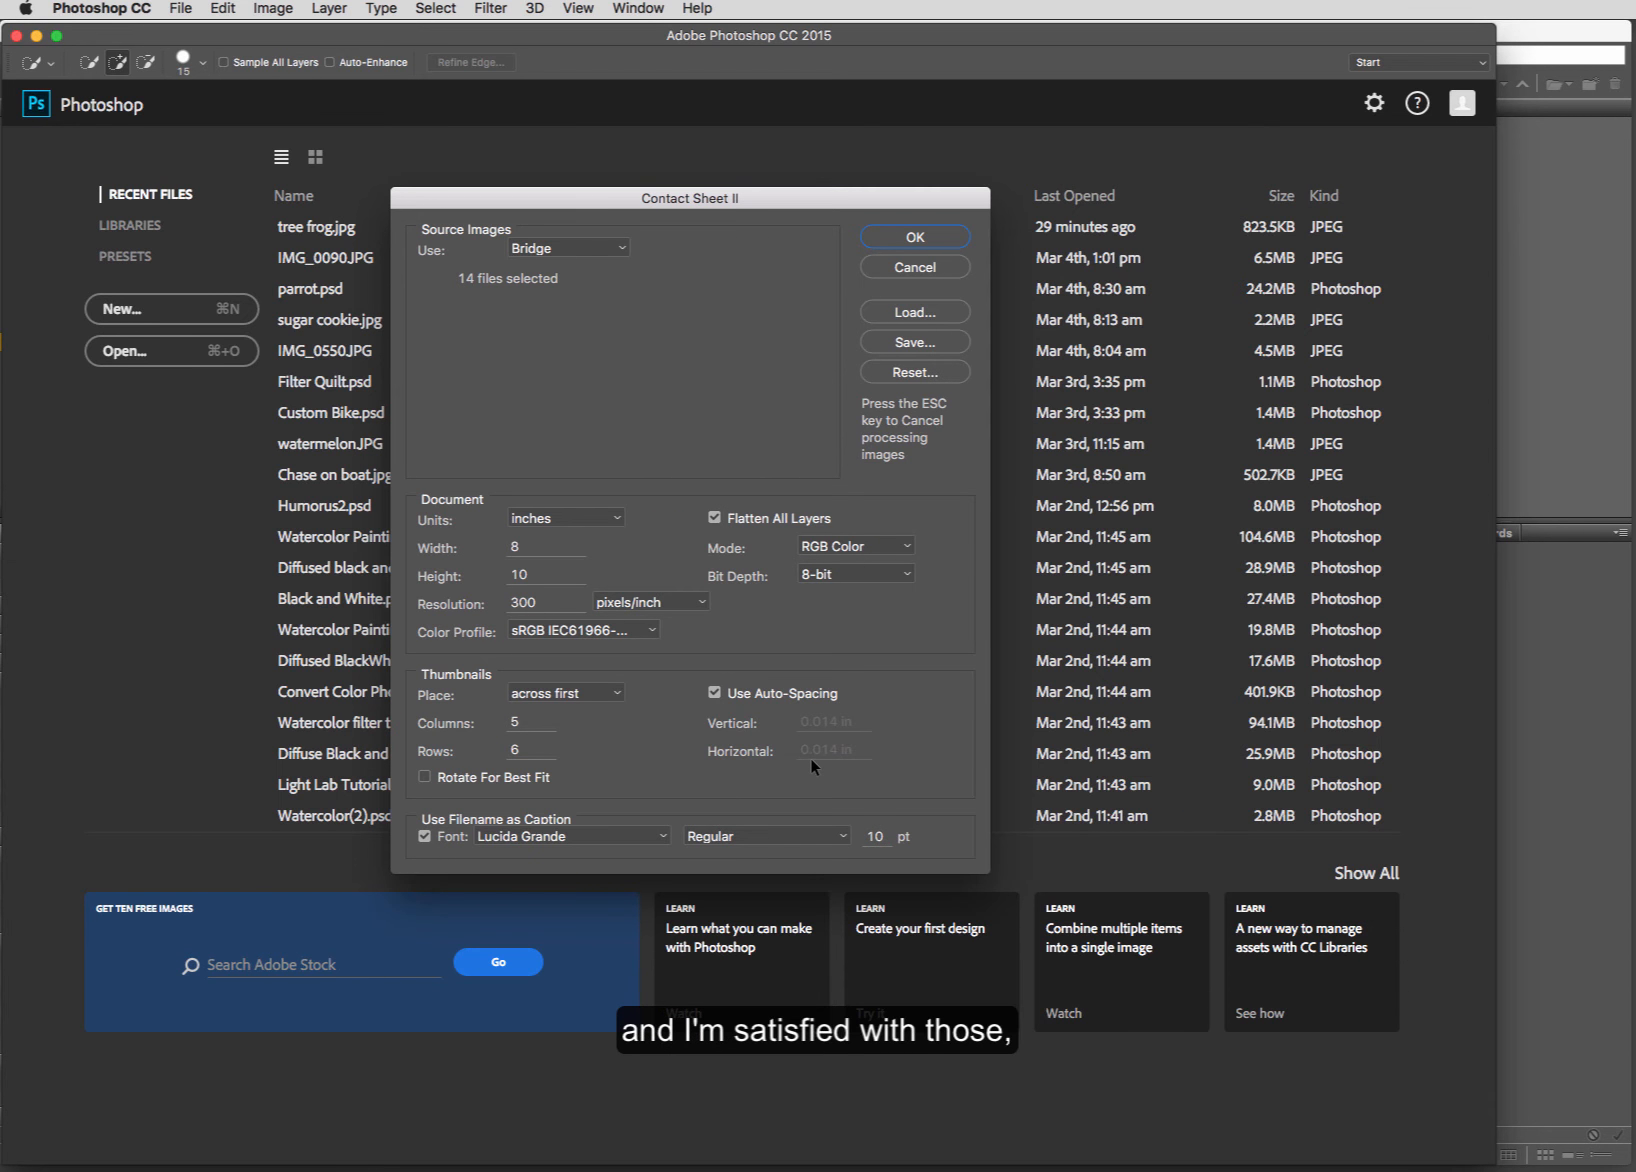
{"action": "left_click", "coordinate": [928, 237]}
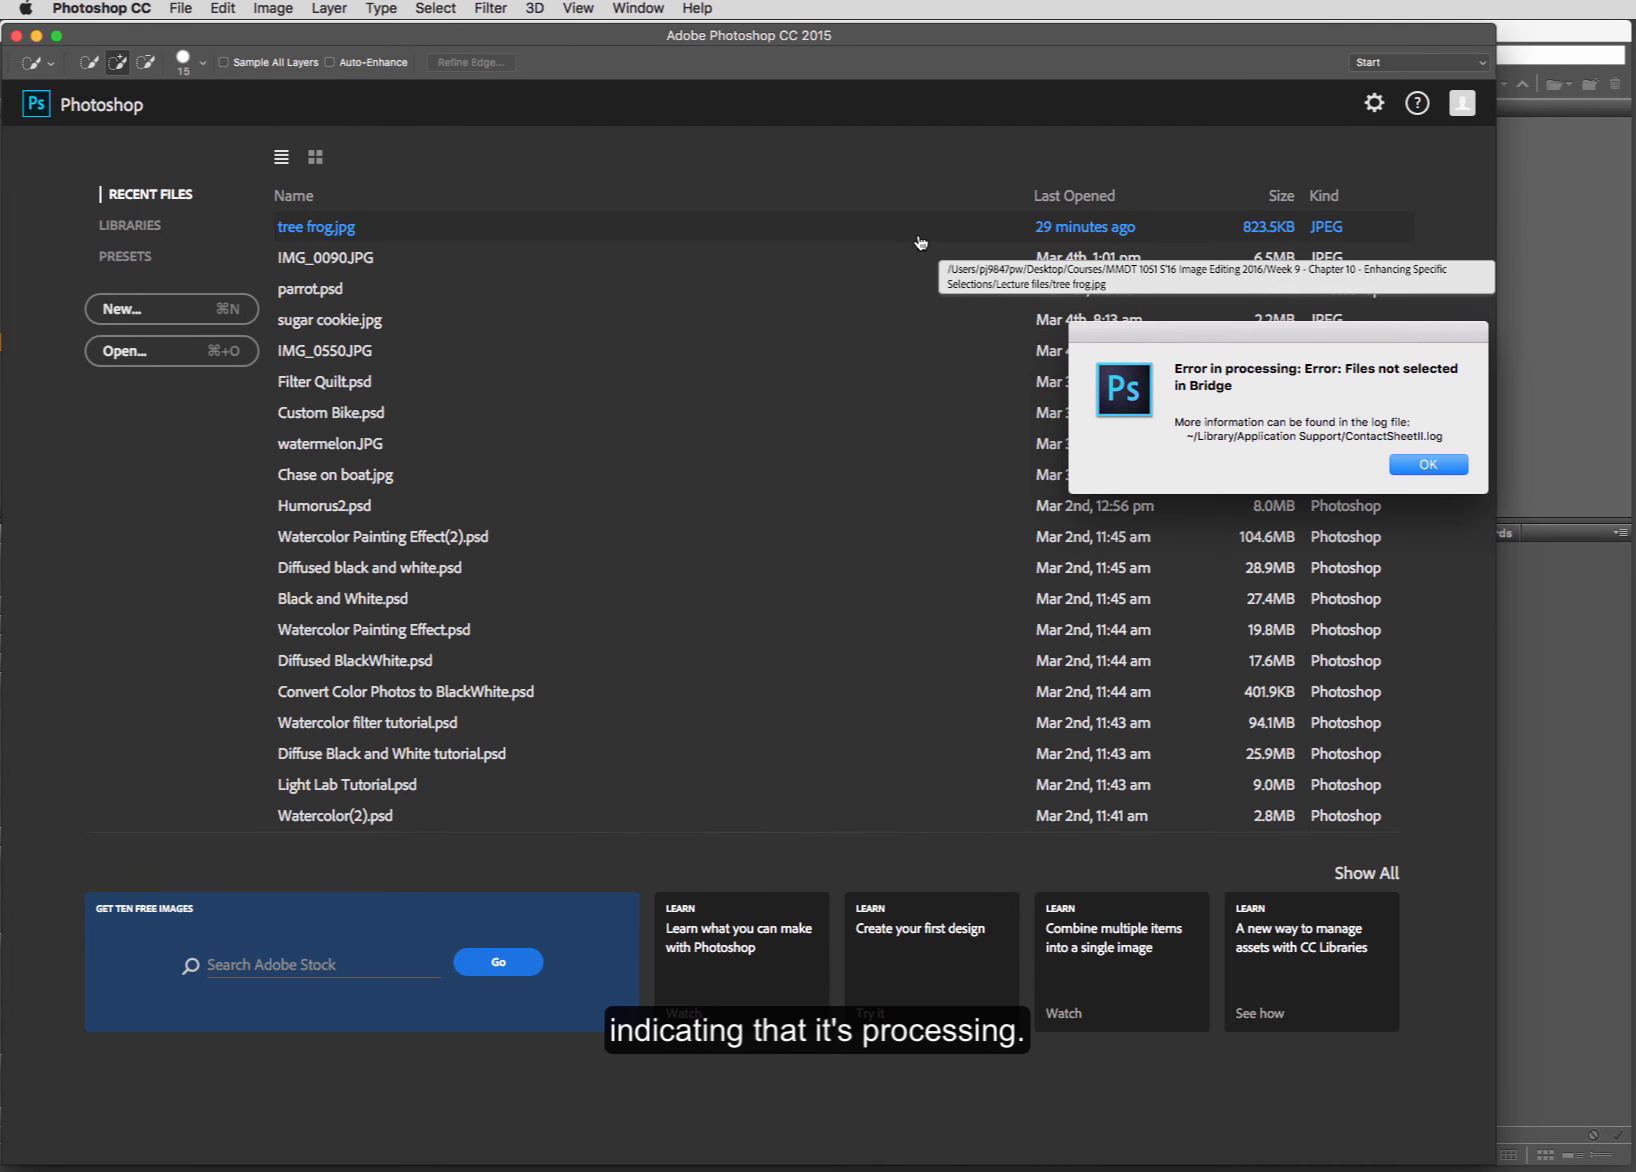
{"action": "left_click", "coordinate": [1430, 464]}
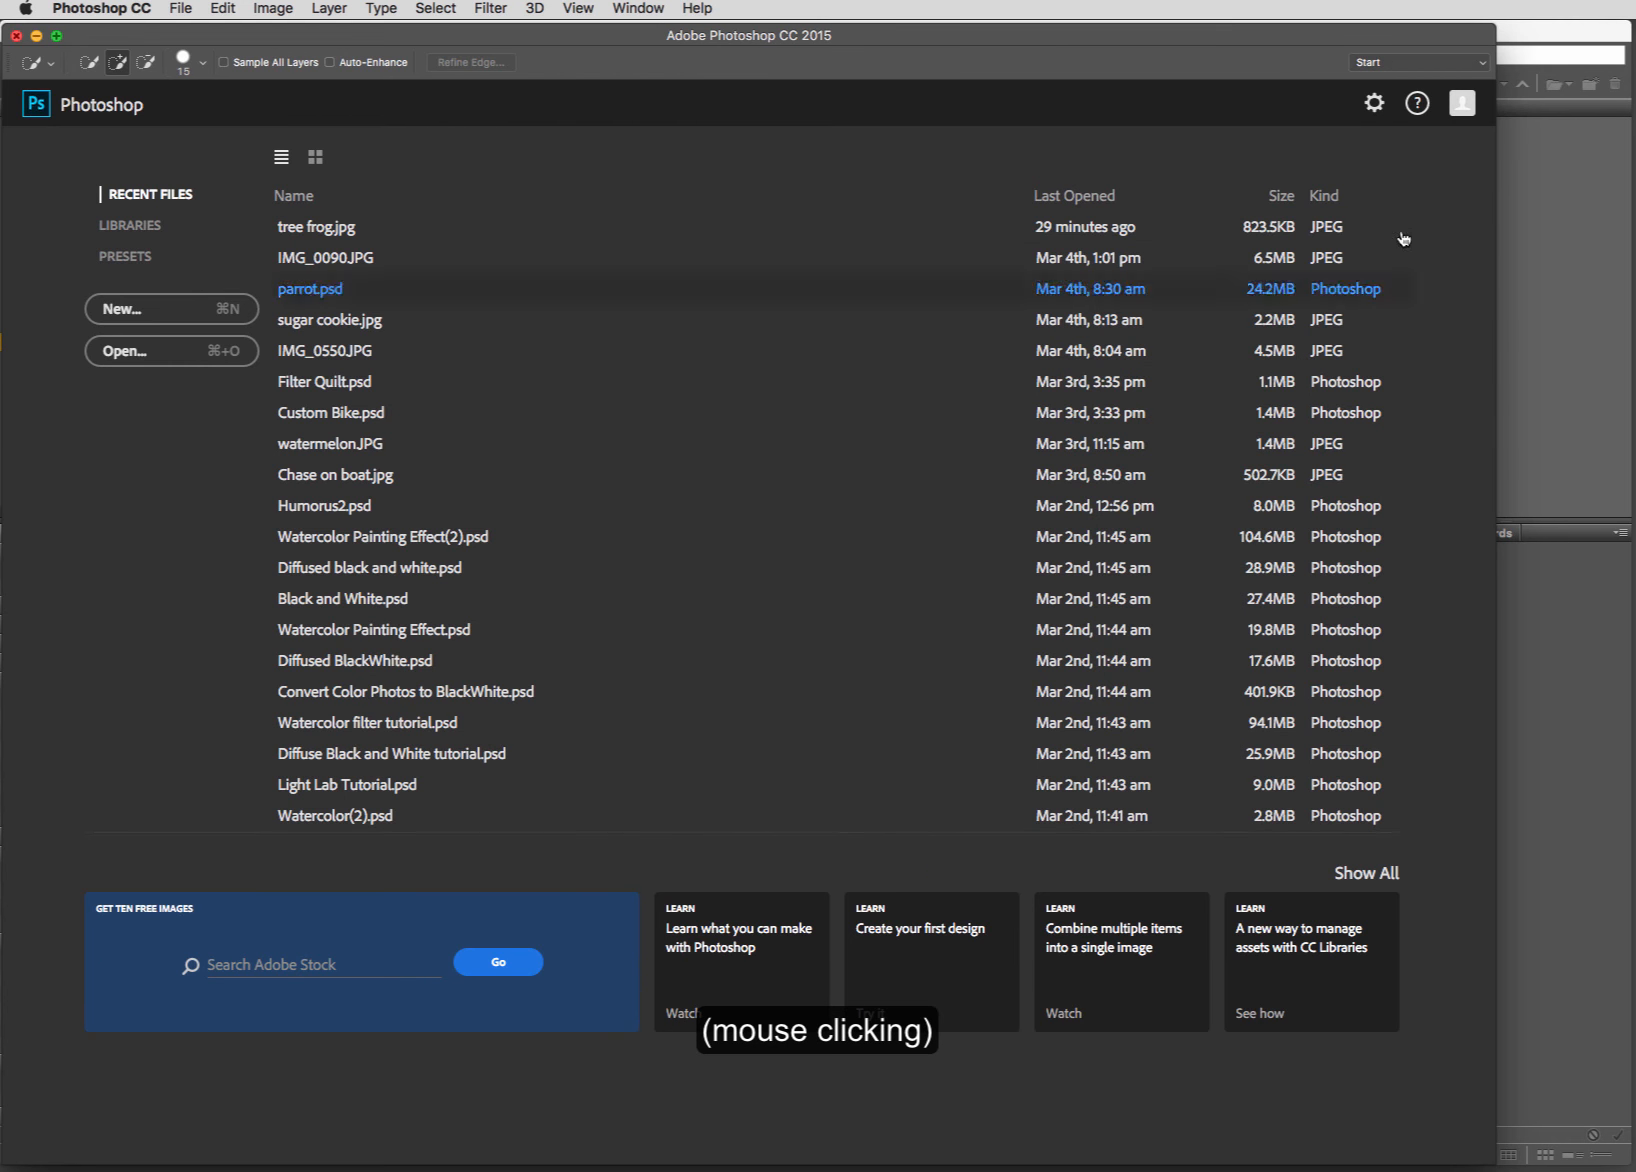
Switch back to Adobe Bridge, select all 14 images in the Examples folder and run Contact Sheet II with the retained settings.
{"action": "left_click", "coordinate": [1532, 220]}
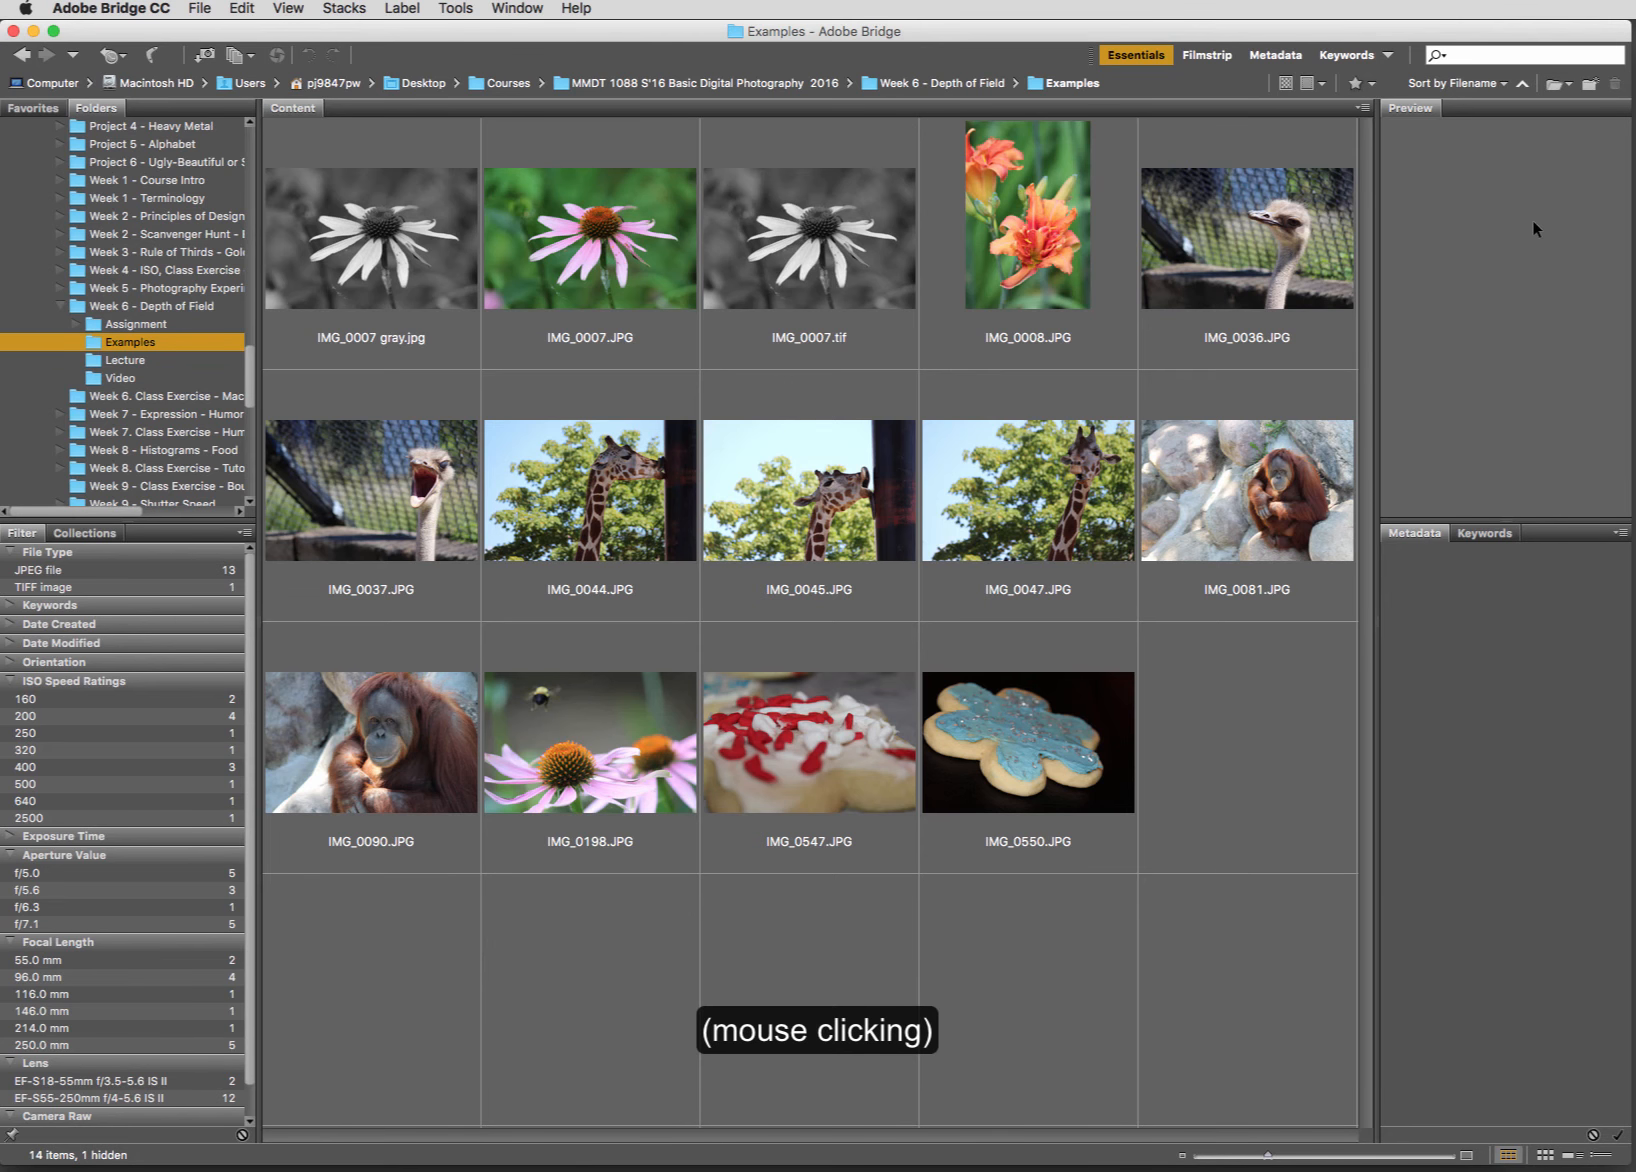
{"action": "left_click_drag", "start_coordinate": [1231, 733], "coordinate": [427, 242]}
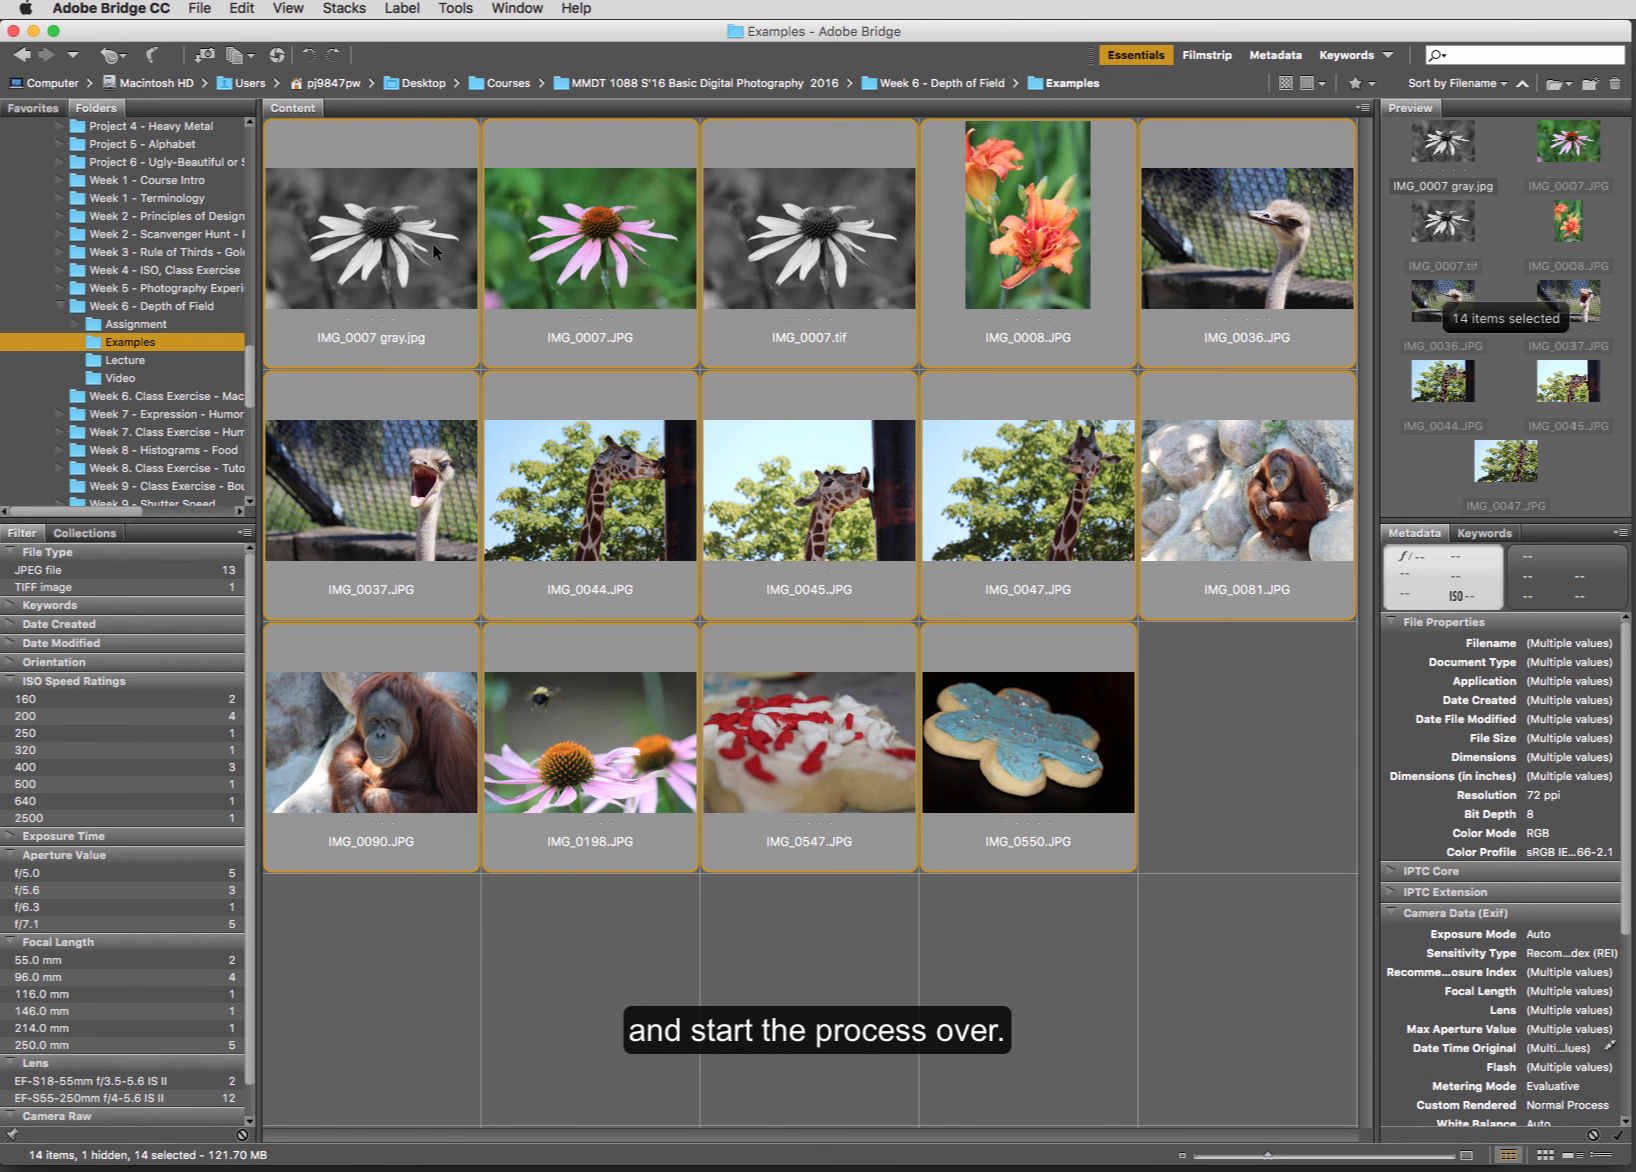
{"action": "left_click", "coordinate": [452, 10]}
{"action": "mouse_move", "coordinate": [515, 190]}
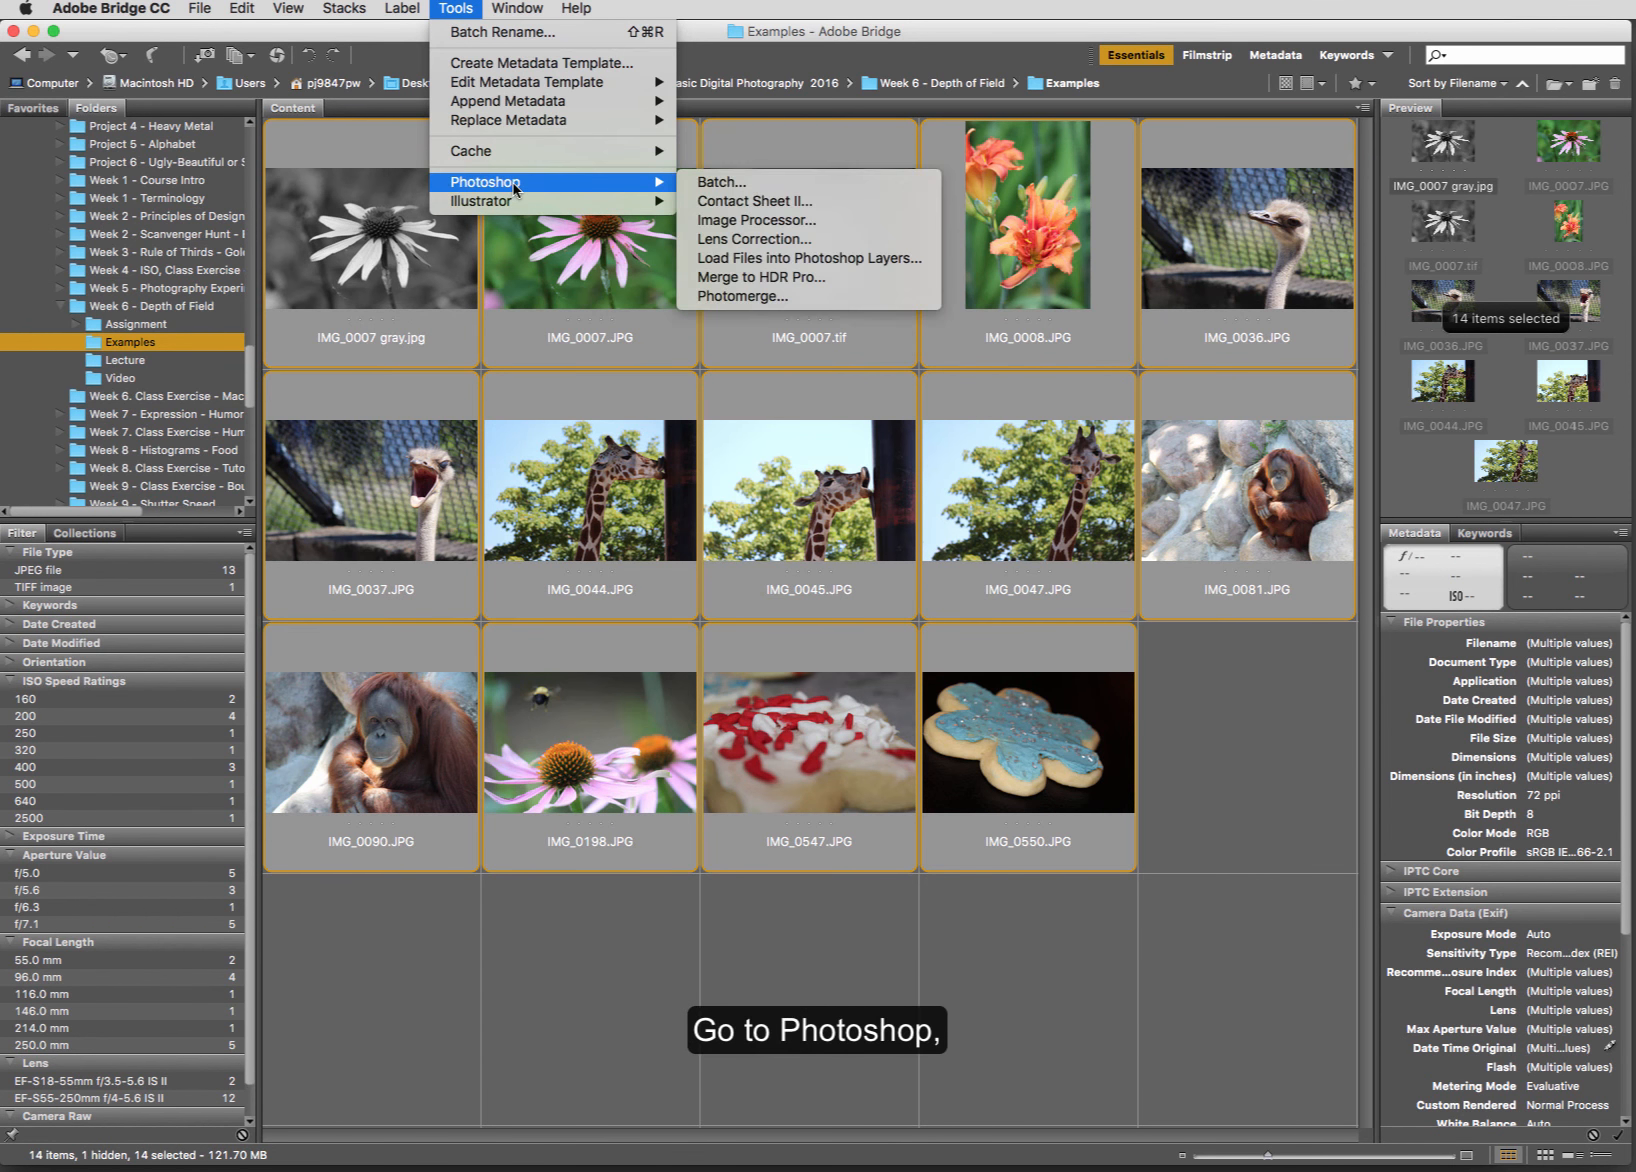
{"action": "left_click", "coordinate": [766, 201]}
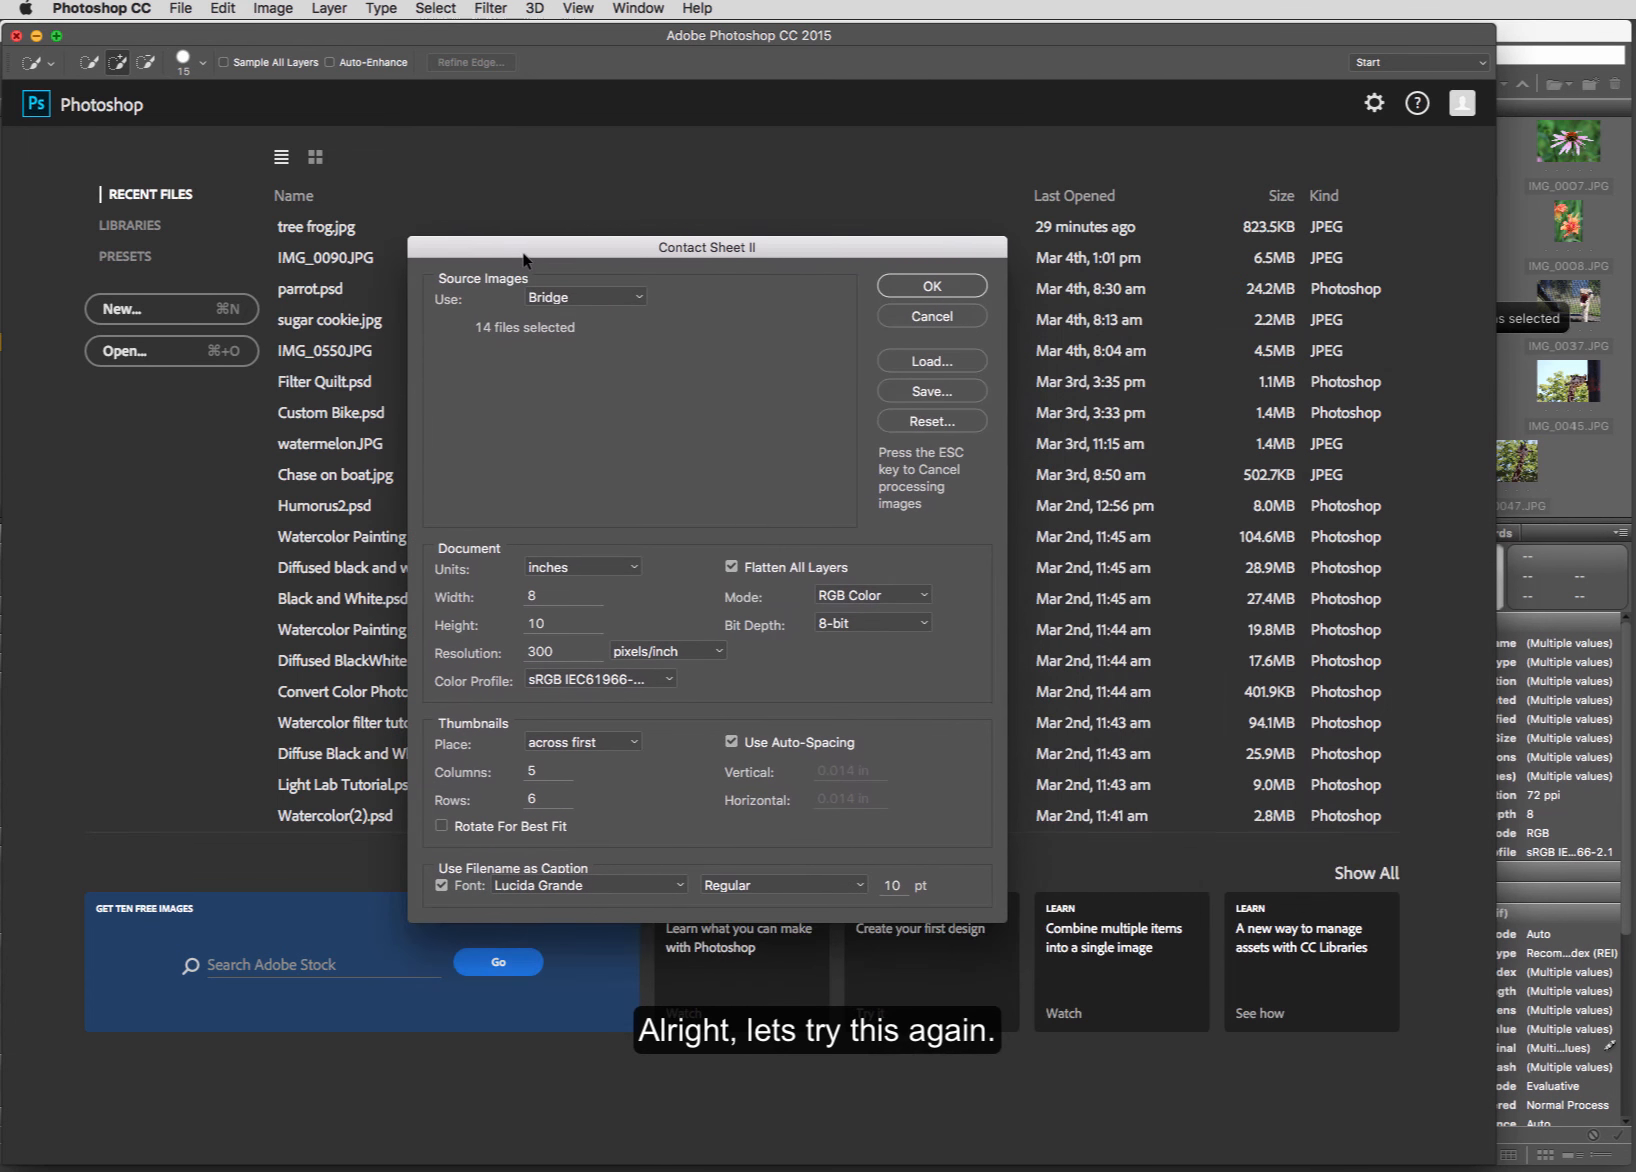
{"action": "left_click", "coordinate": [930, 287]}
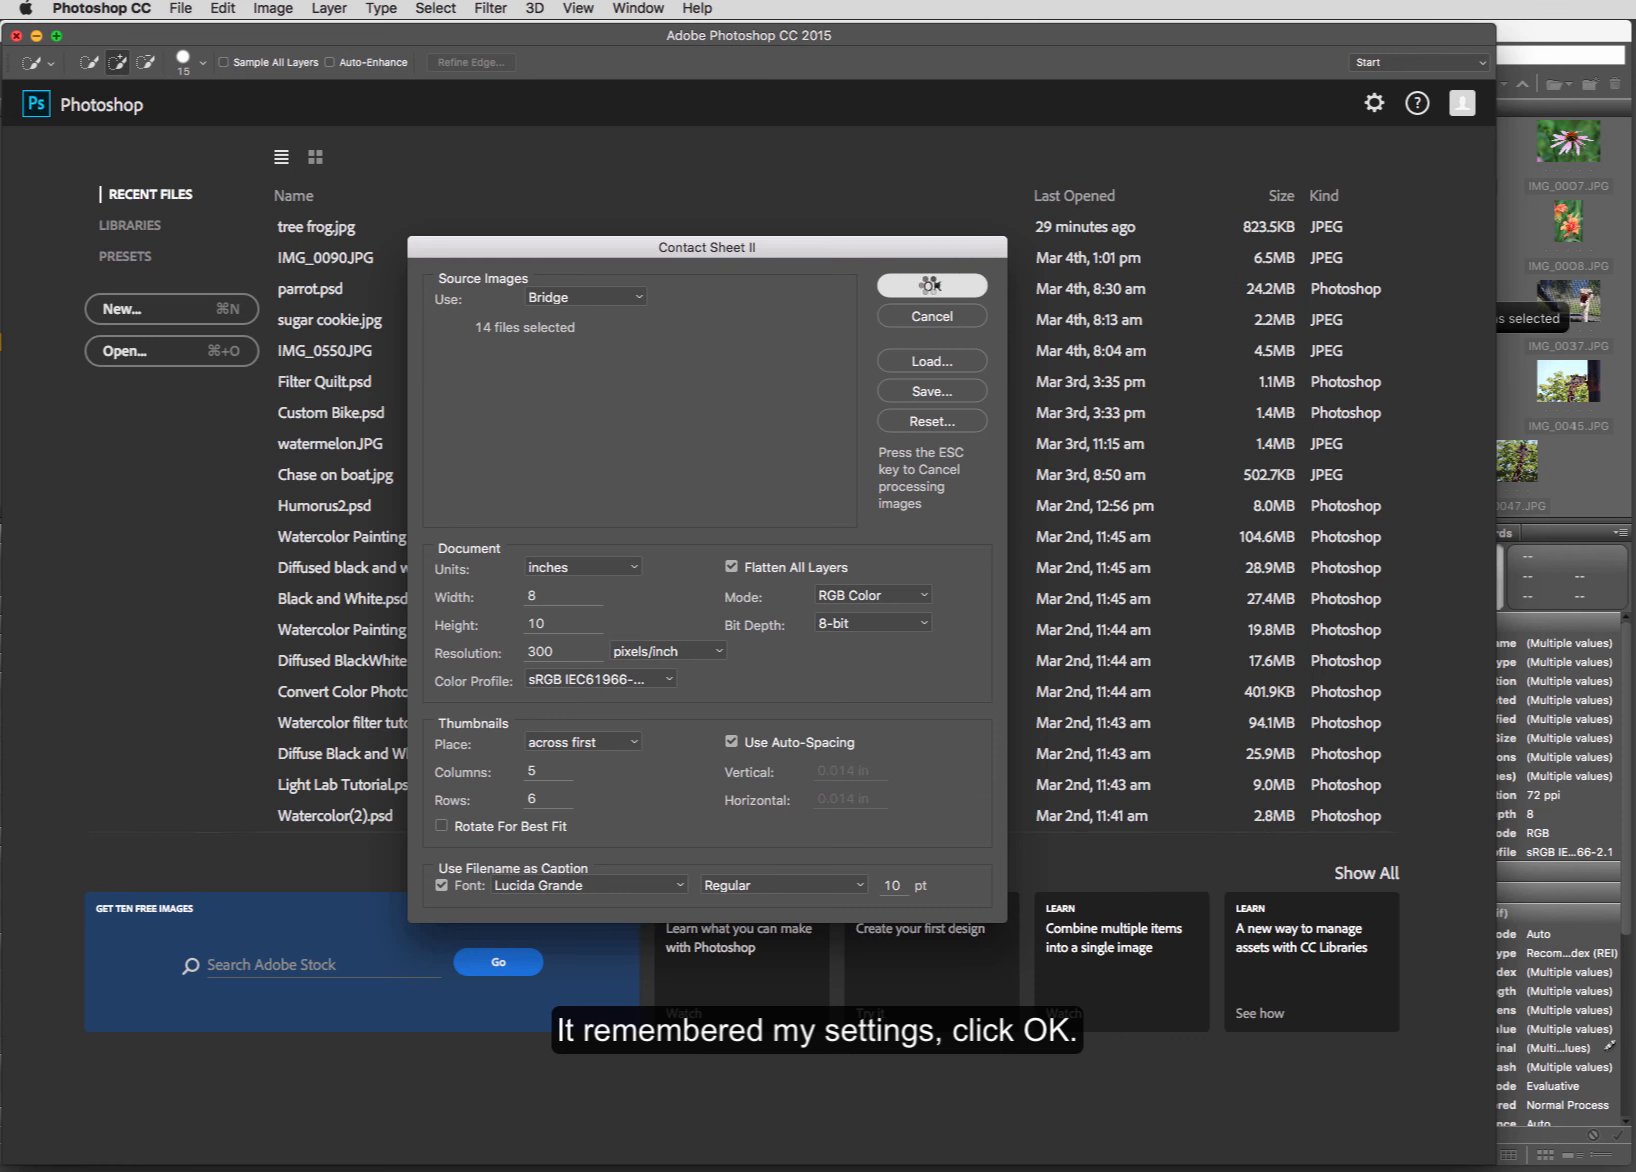